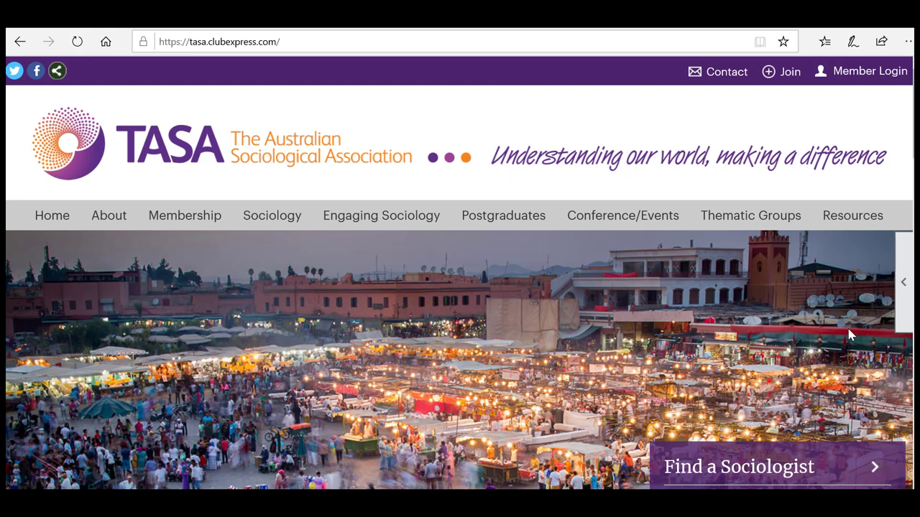
# Open the member login and go to the site's Control Panel.
pyautogui.click(866, 79)
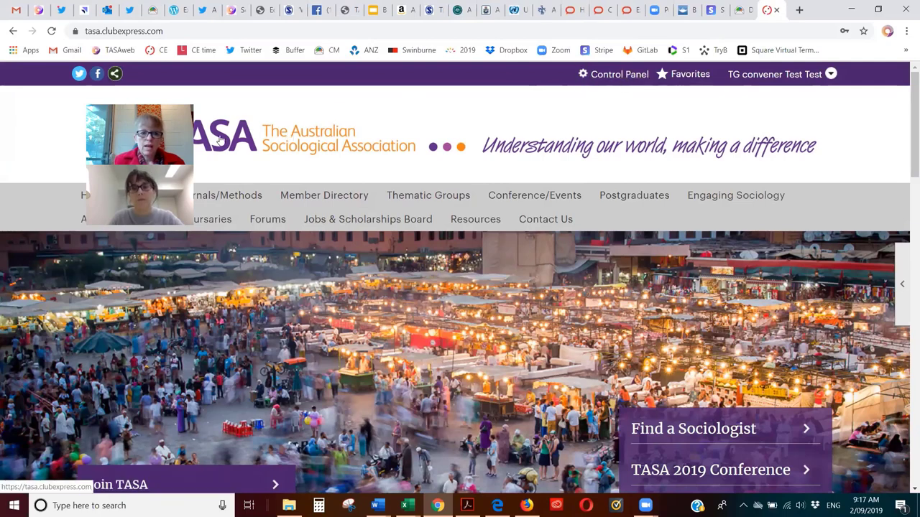
pyautogui.click(627, 77)
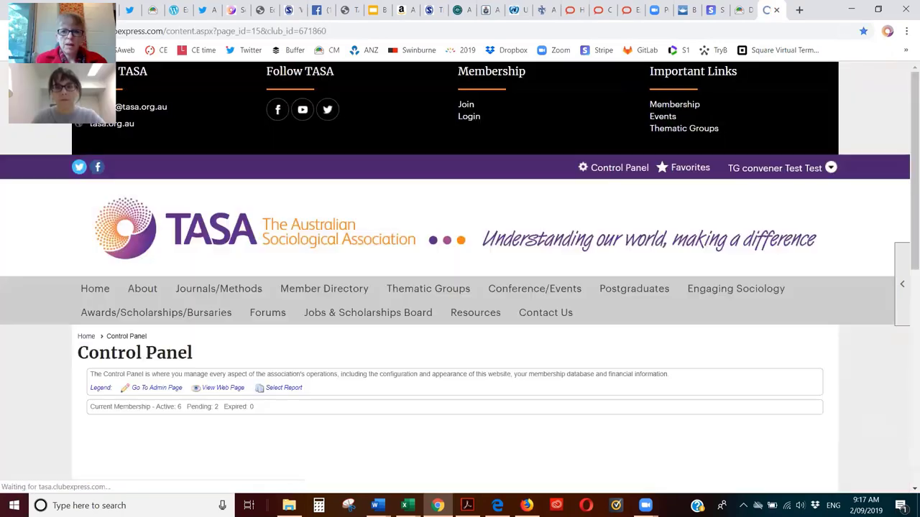
pyautogui.scroll(-1, 653, 160)
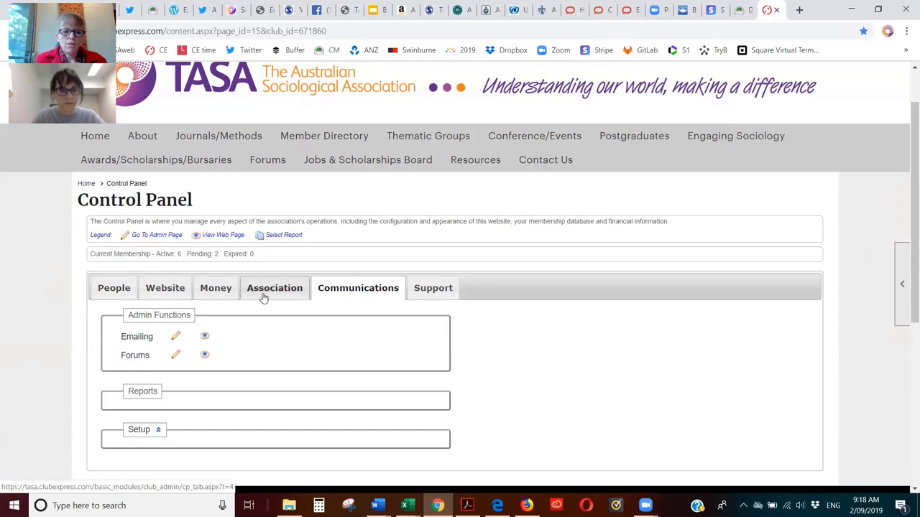
# Open the Control Panel's Support section and browse the Recent Videos and Control Panel - People tutorial lists.
pyautogui.click(431, 288)
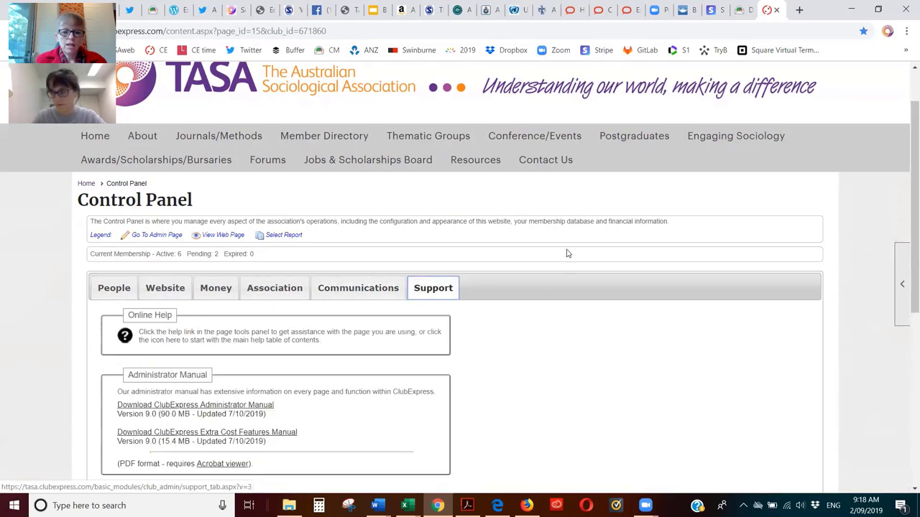
pyautogui.scroll(-2, 567, 253)
pyautogui.scroll(-4, 569, 249)
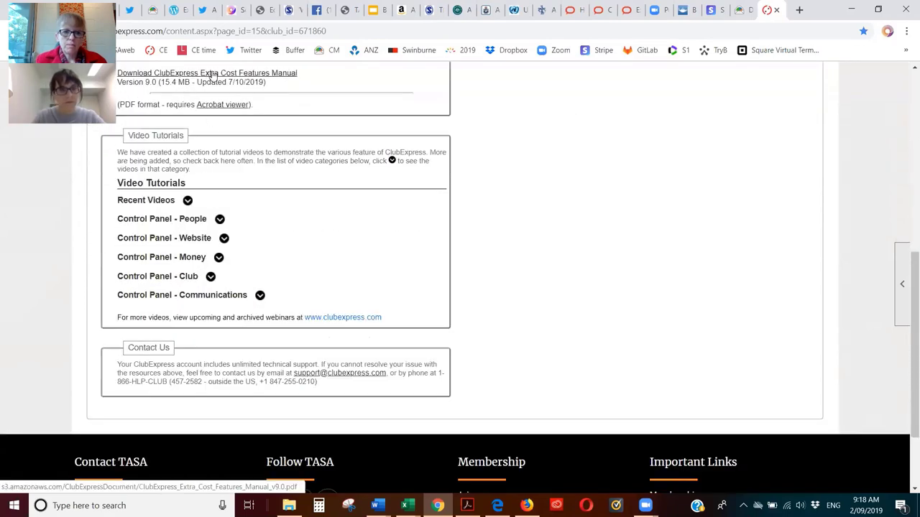
pyautogui.click(187, 202)
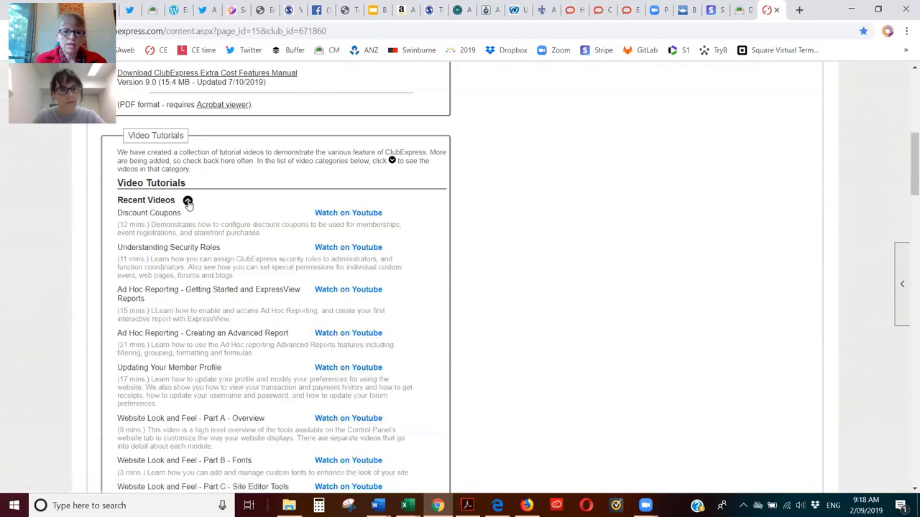
pyautogui.click(187, 201)
pyautogui.click(220, 218)
pyautogui.click(220, 218)
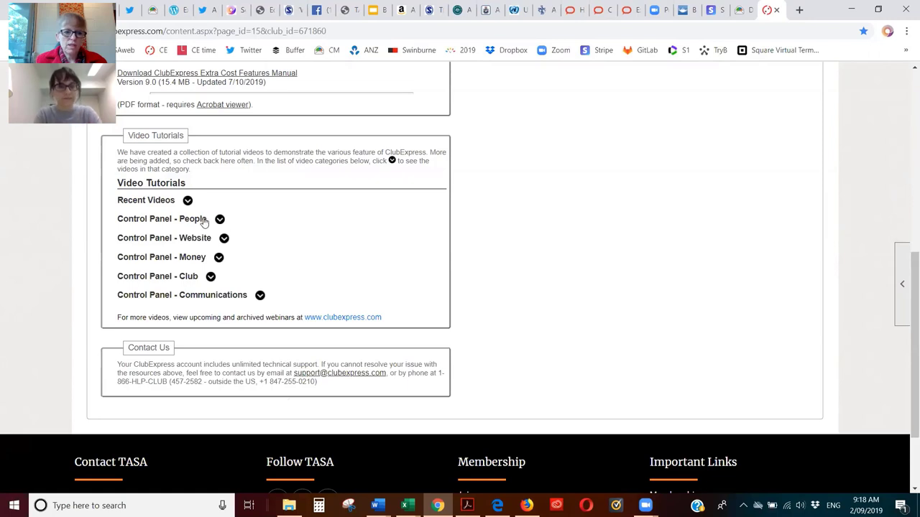
# Review the admin functions available under Communications, Association and Money in the Control Panel.
pyautogui.scroll(3, 224, 155)
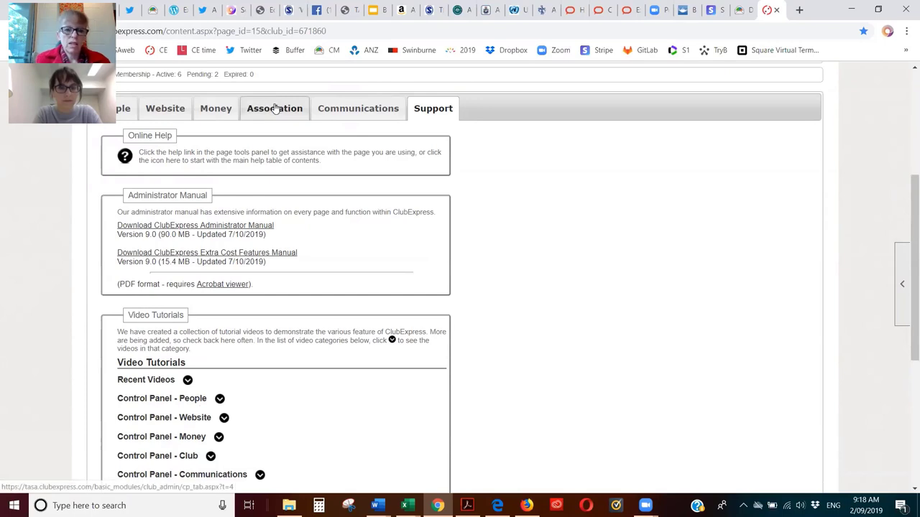
pyautogui.click(346, 112)
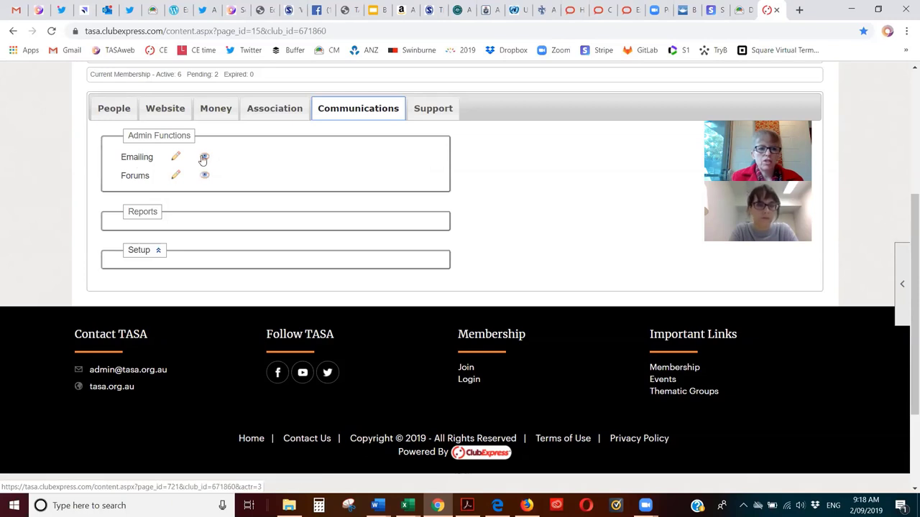
pyautogui.click(256, 112)
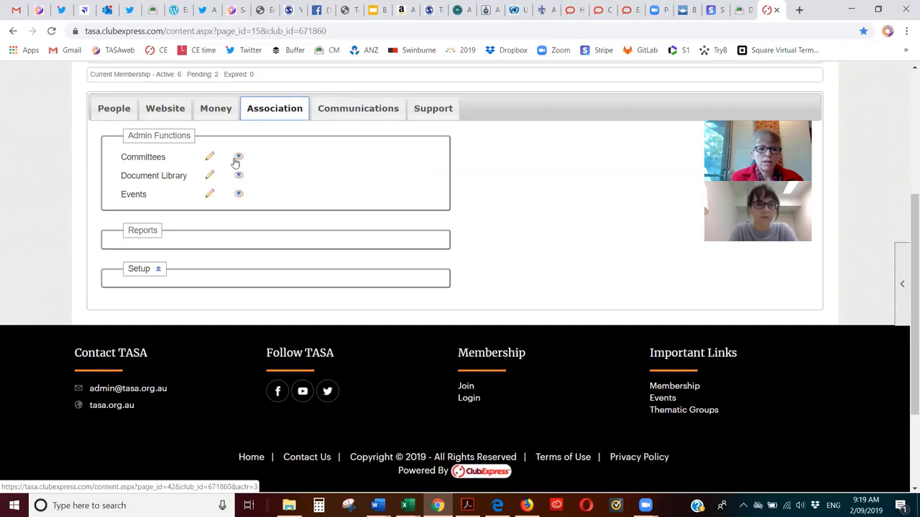
pyautogui.click(215, 114)
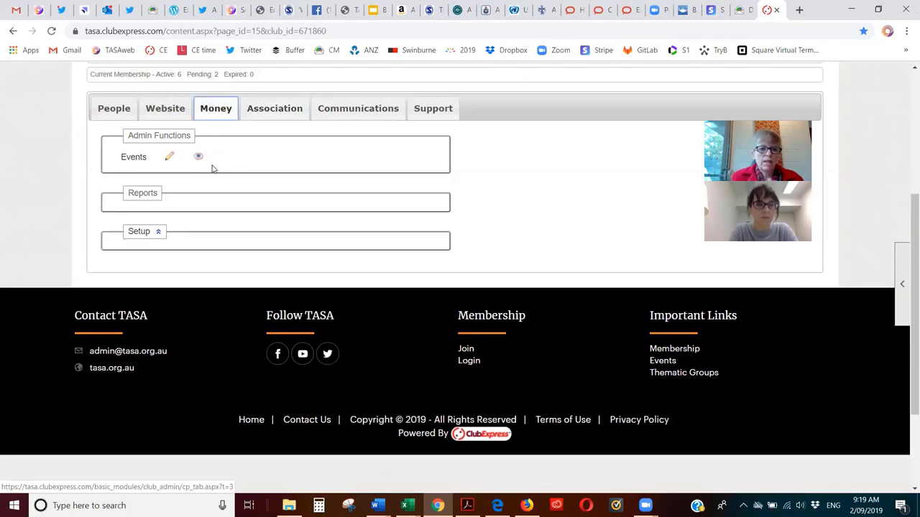
# Open Emailing from the Communications functions and look over the Families & Relationships newsletter in the email editor.
pyautogui.click(341, 110)
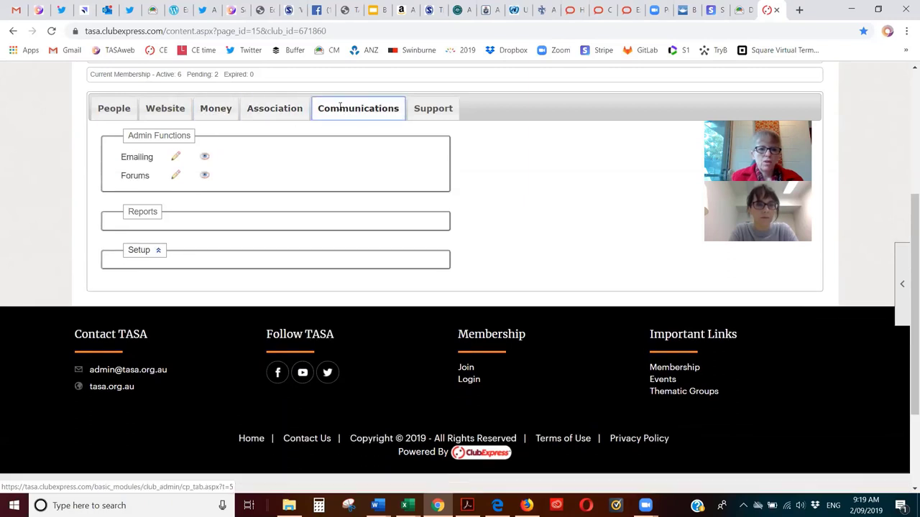
pyautogui.click(143, 159)
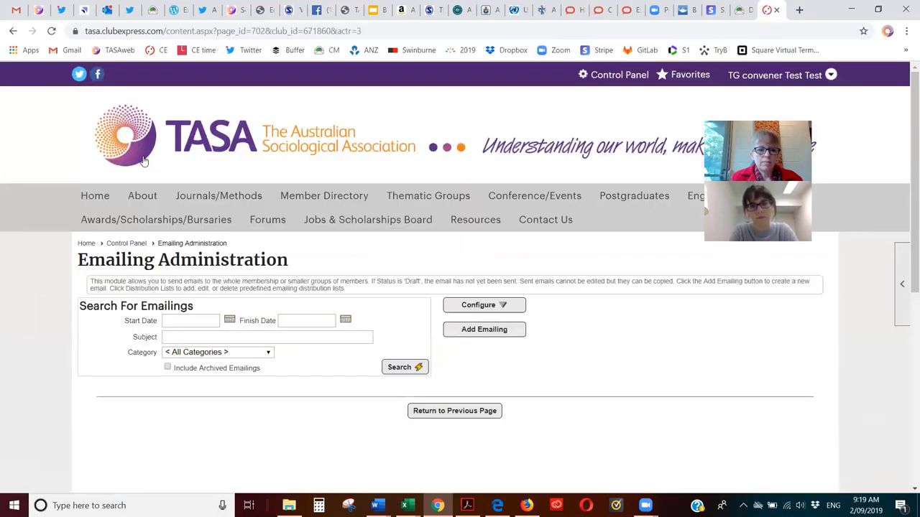
pyautogui.scroll(-2, 251, 189)
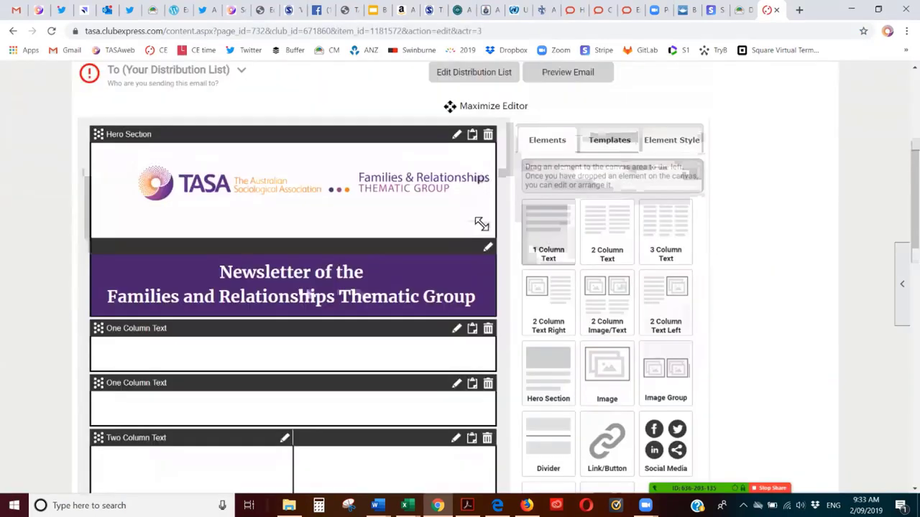
pyautogui.scroll(5, 481, 224)
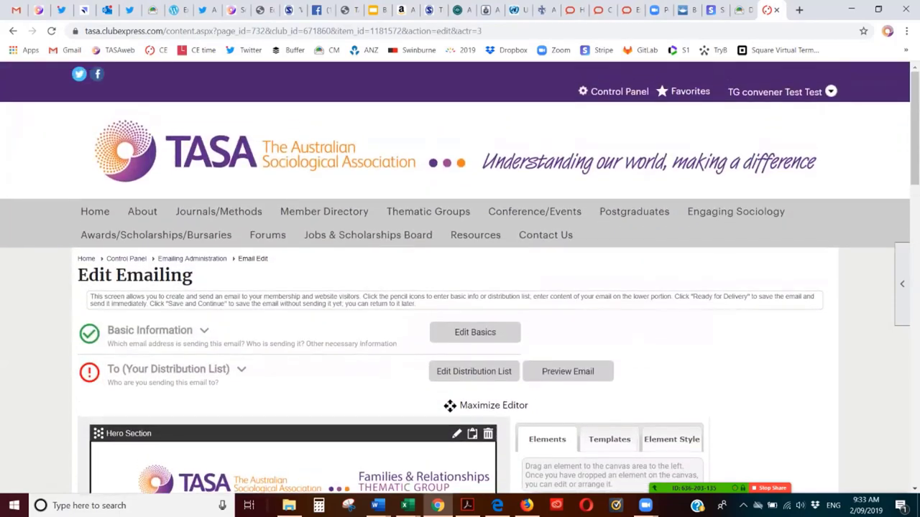
# Return to the Control Panel and view the admin functions for People.
pyautogui.click(620, 92)
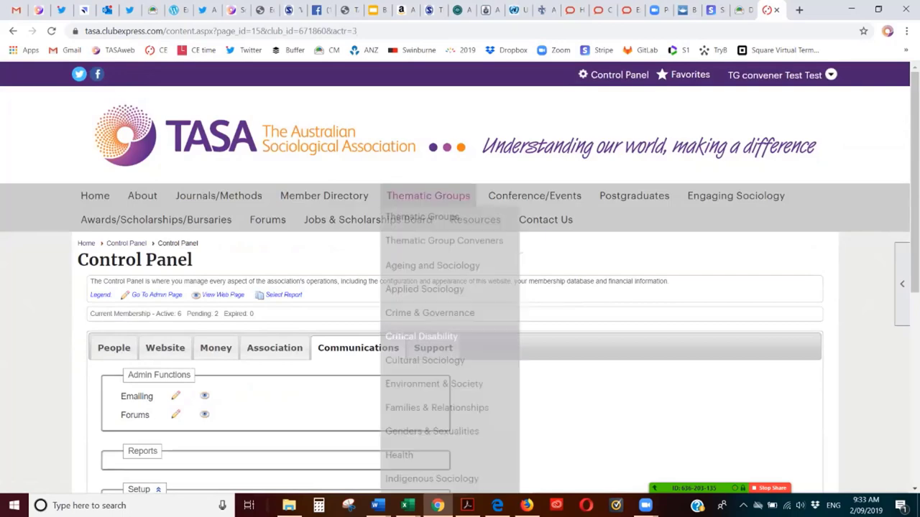
pyautogui.scroll(-2, 460, 288)
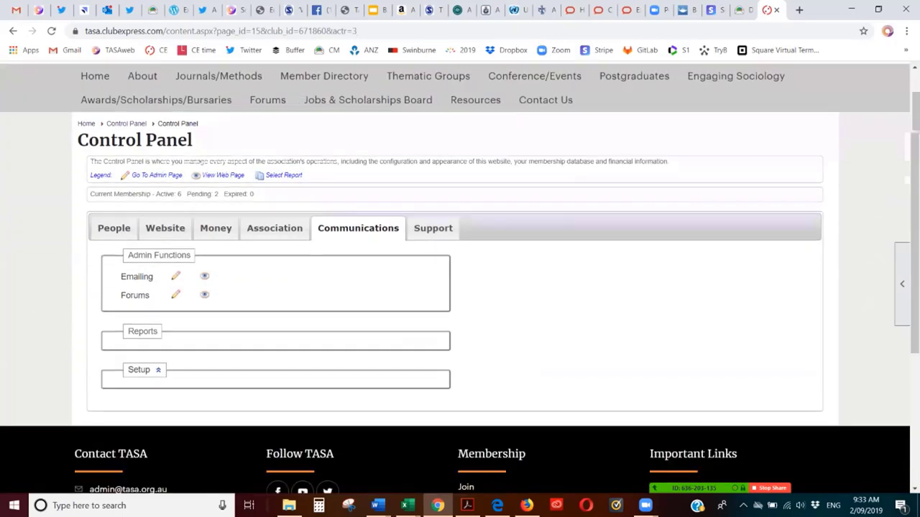
pyautogui.click(113, 227)
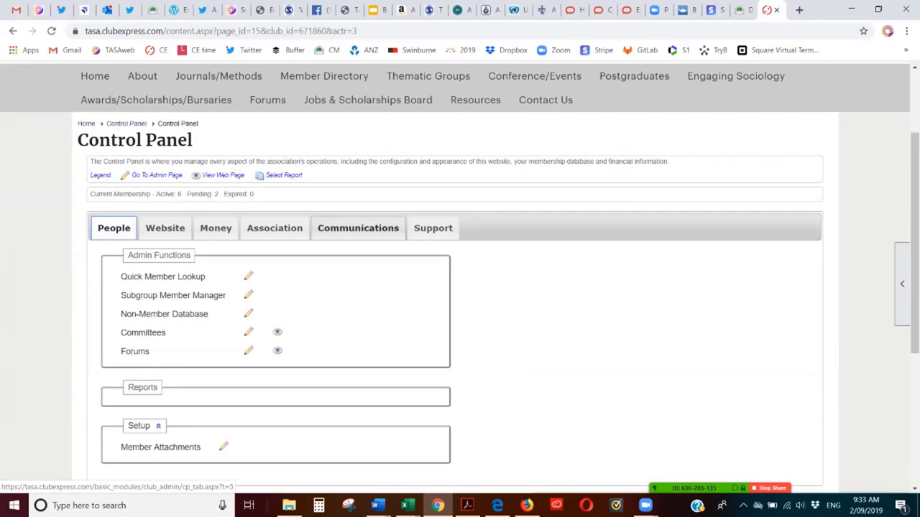
# View the Forums Manager under Communications and the site's main Forums page, returning to the Control Panel after each.
pyautogui.click(358, 228)
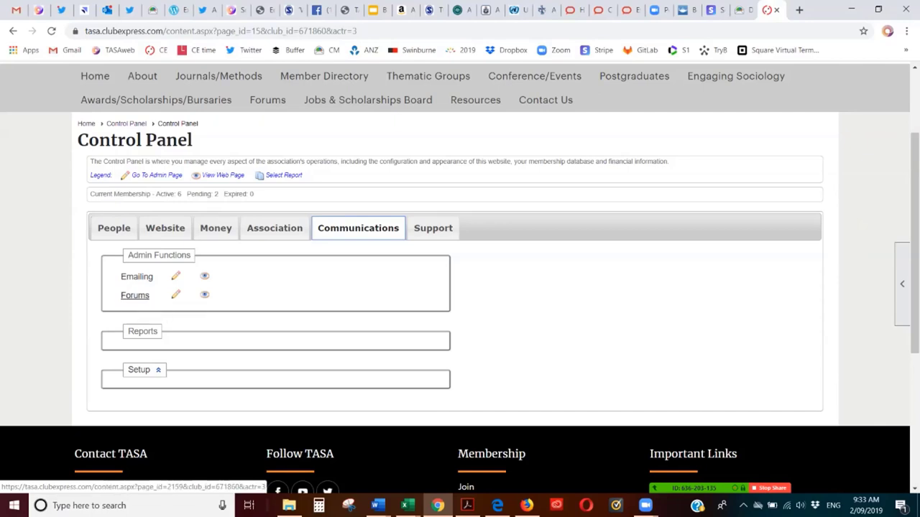
pyautogui.click(135, 295)
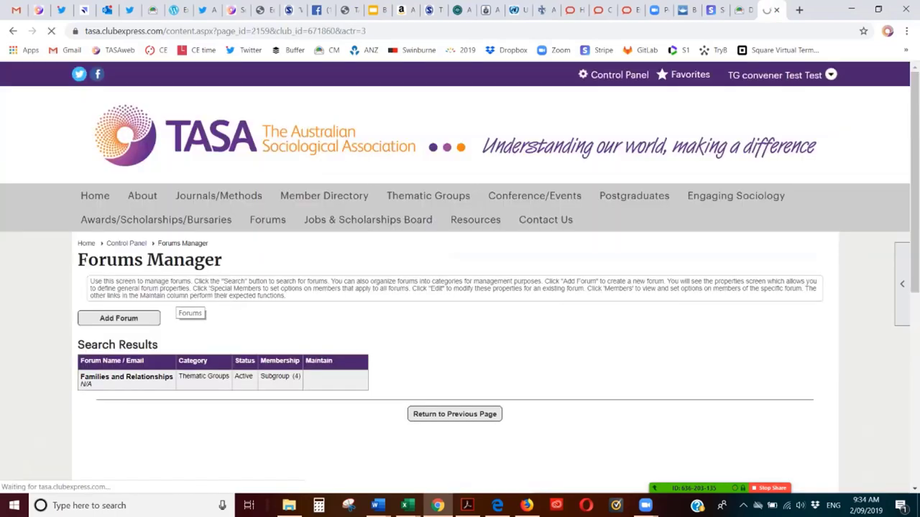
pyautogui.hotkey('alt', 'Left')
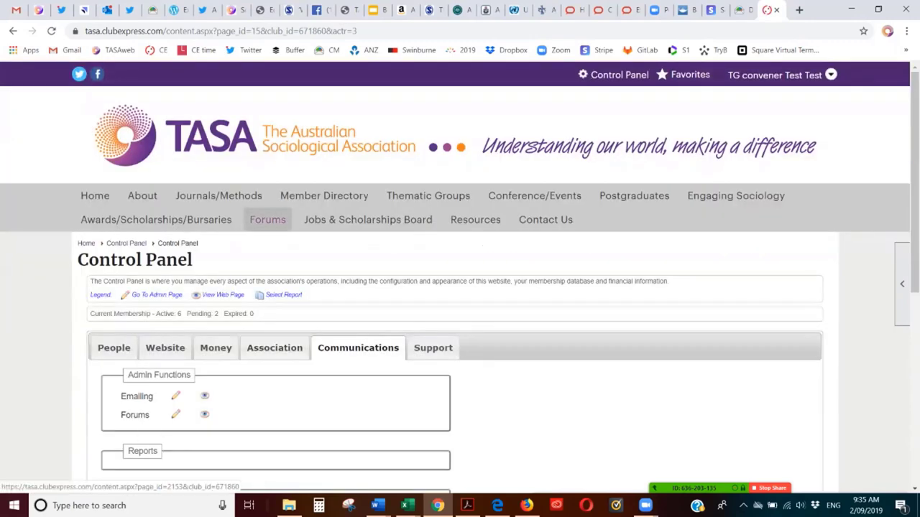
pyautogui.click(267, 219)
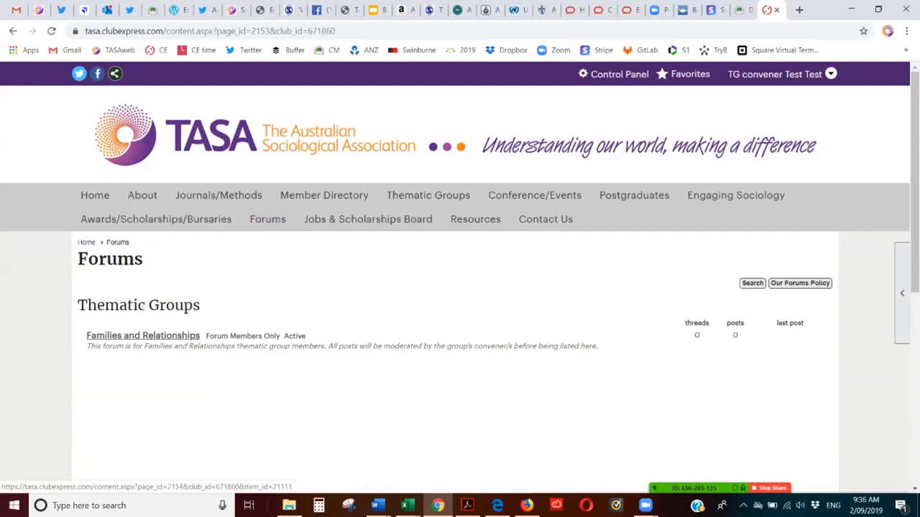
pyautogui.hotkey('alt', 'Left')
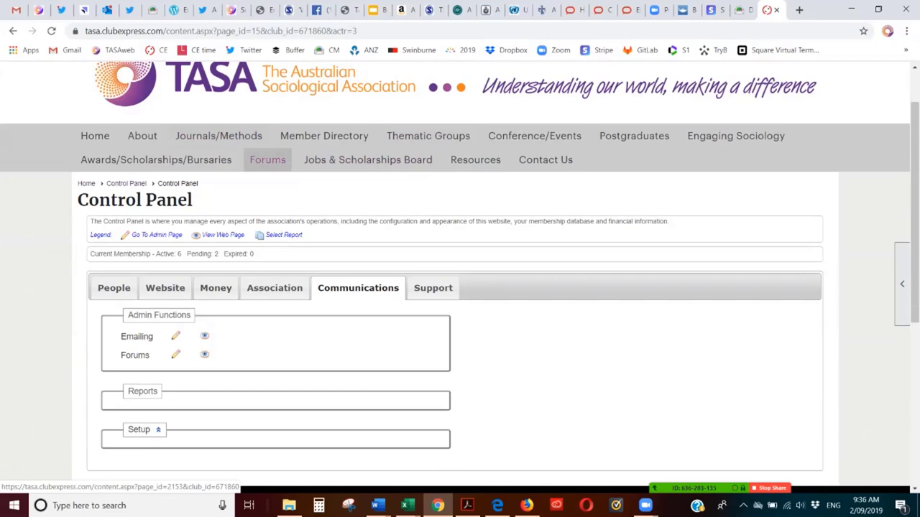
# Open the site's Forums page, read through the Forums Policy and close it.
pyautogui.click(267, 160)
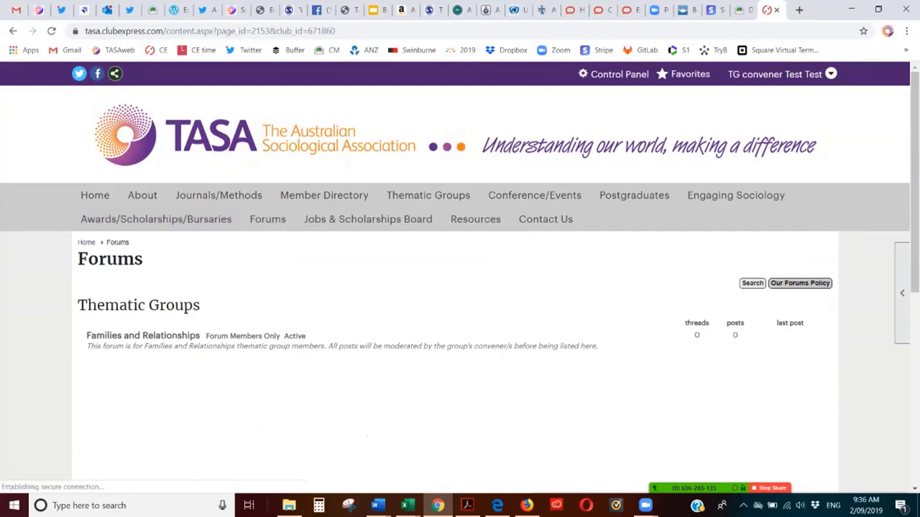
pyautogui.click(800, 282)
pyautogui.scroll(-3, 455, 237)
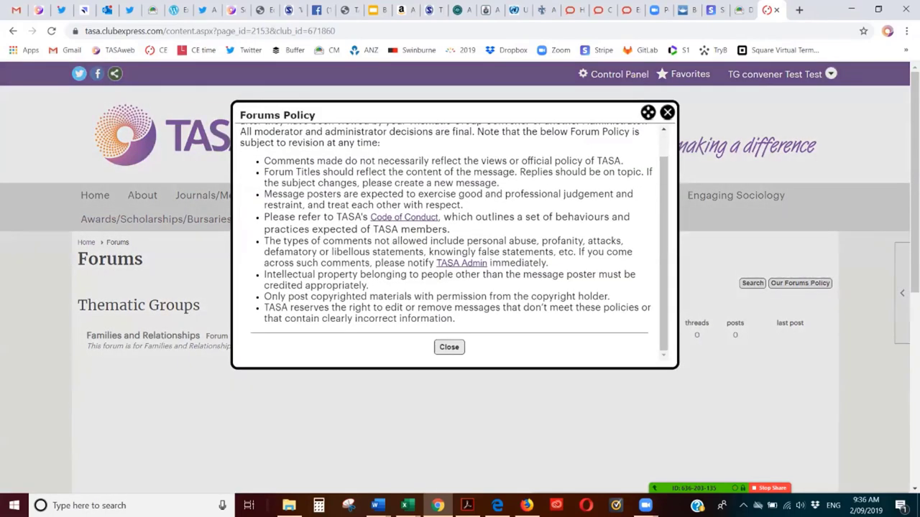
pyautogui.scroll(2, 454, 237)
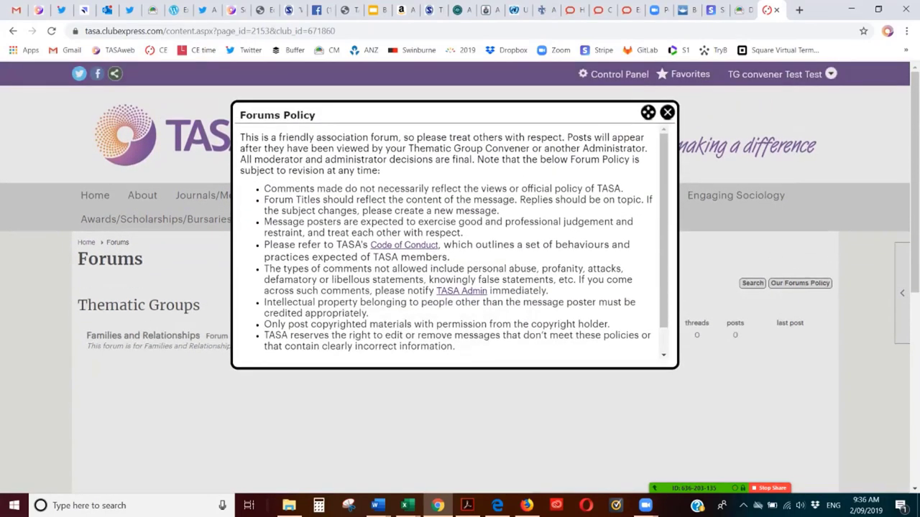
pyautogui.press('Escape')
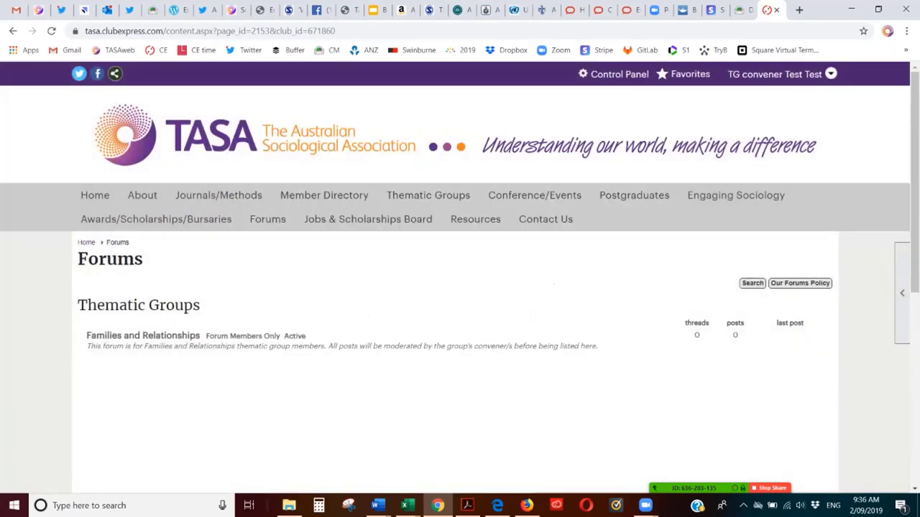
# Post a new thread in the Families and Relationships forum with the subject "Conference" and a message beginning "Hi F & G Members,".
pyautogui.click(143, 335)
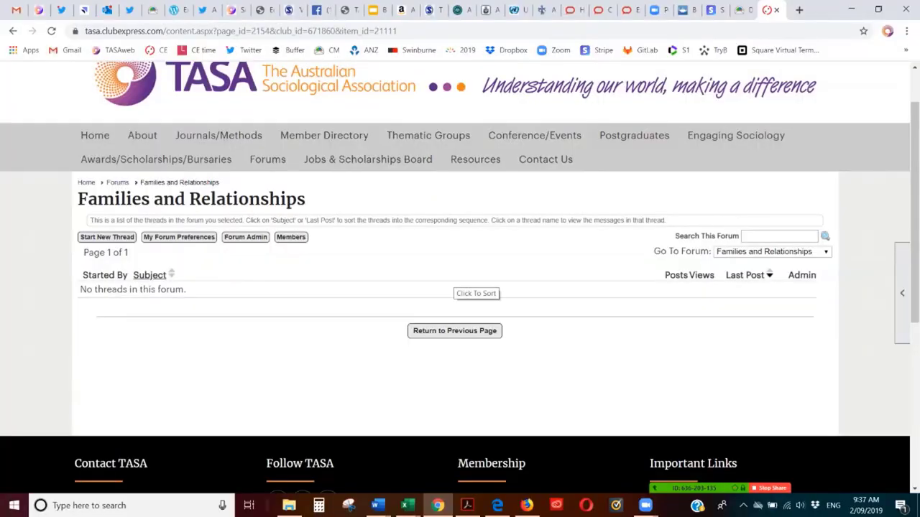
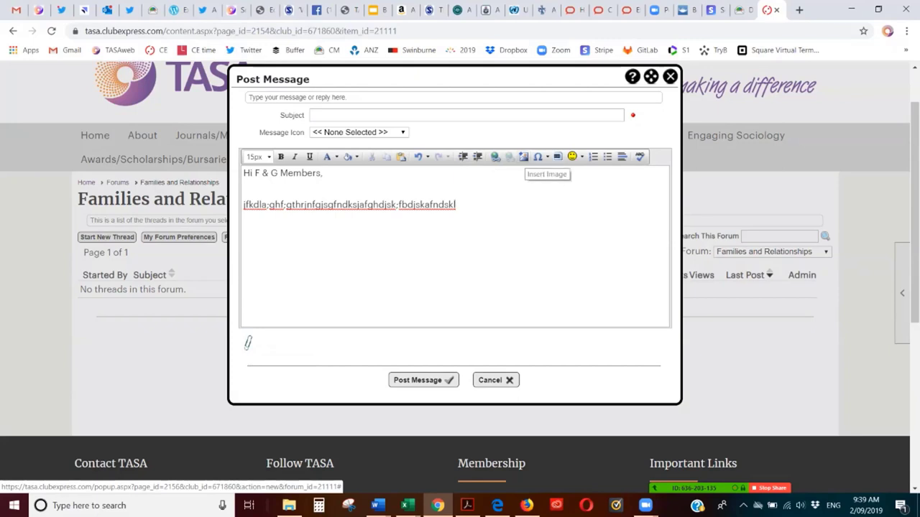
pyautogui.click(335, 157)
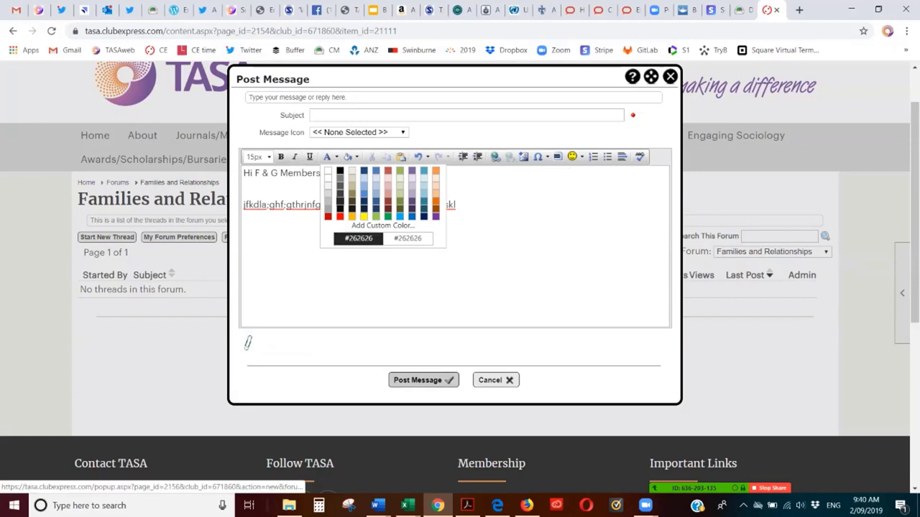
pyautogui.click(423, 380)
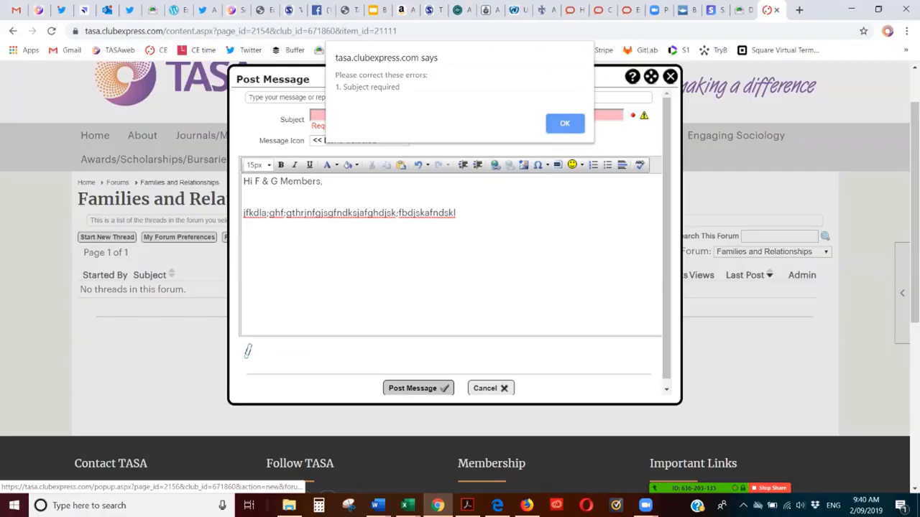
pyautogui.press('Return')
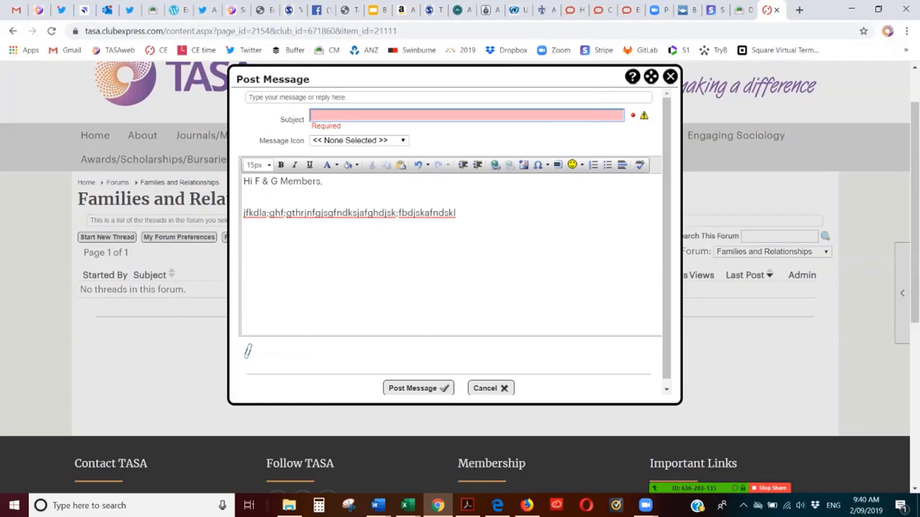
pyautogui.write('Conference')
pyautogui.click(417, 388)
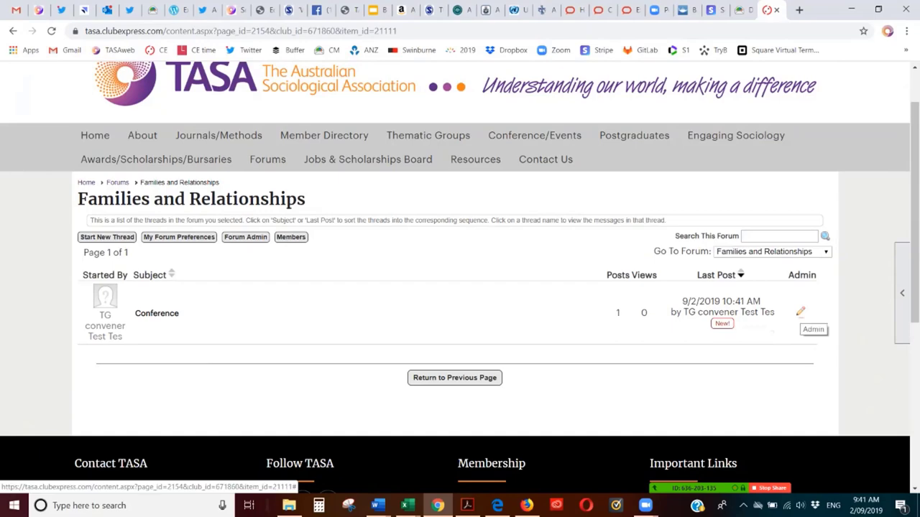
# Check the Conference thread's admin option, and open the Families & Relationships thematic group page to look through its topics and group links.
pyautogui.click(799, 312)
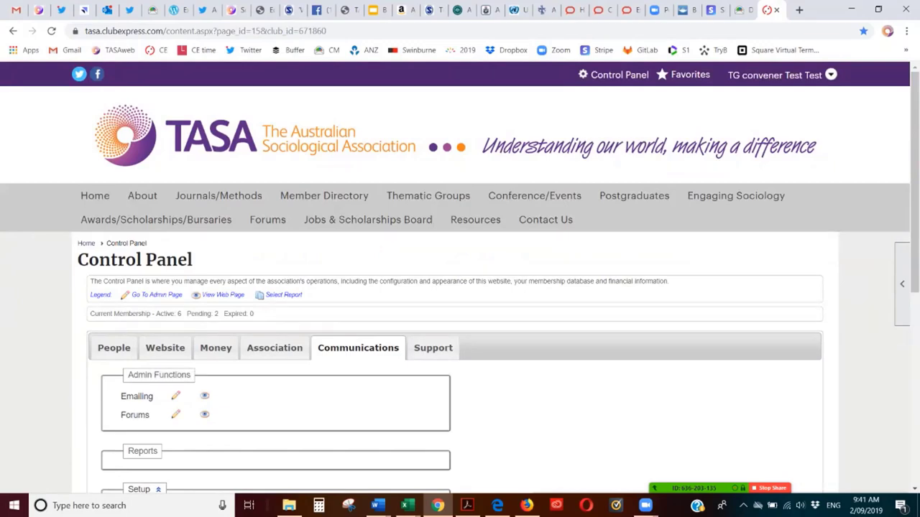
pyautogui.scroll(-1, 460, 277)
pyautogui.moveTo(431, 122)
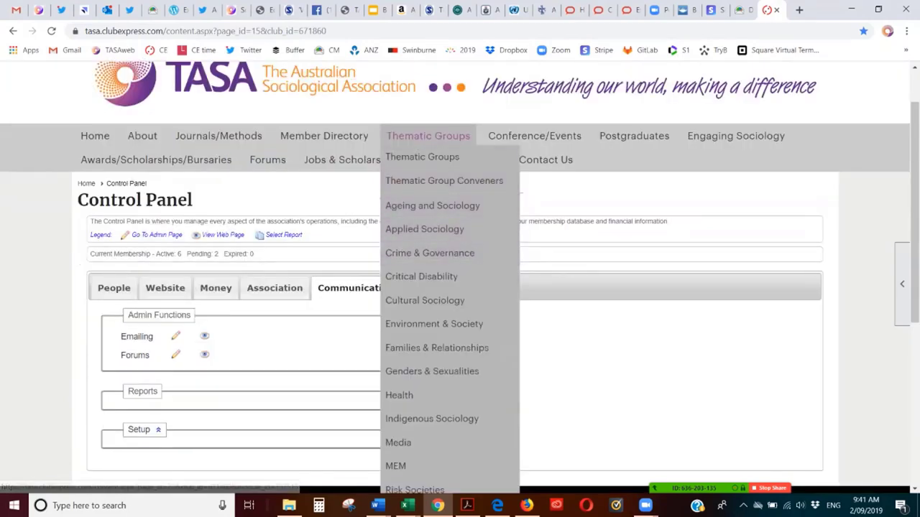
pyautogui.scroll(-1, 431, 273)
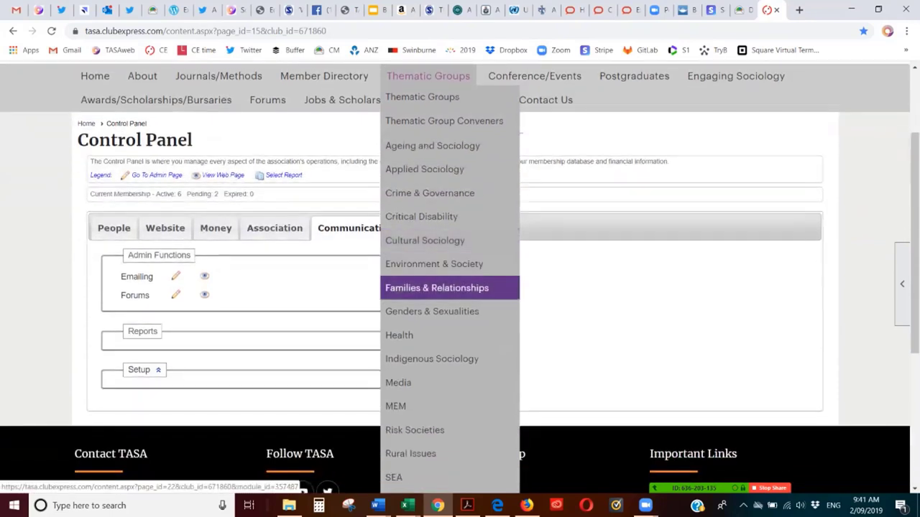
pyautogui.click(437, 287)
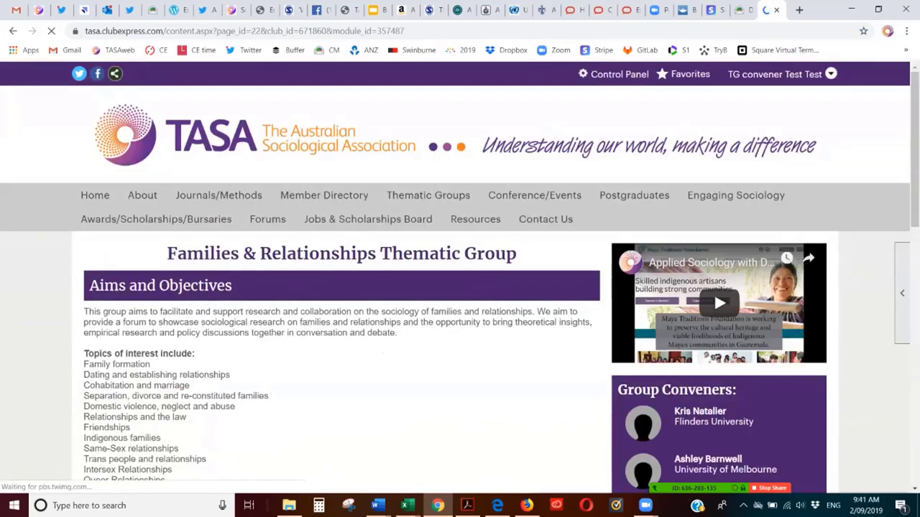
pyautogui.scroll(-1, 460, 287)
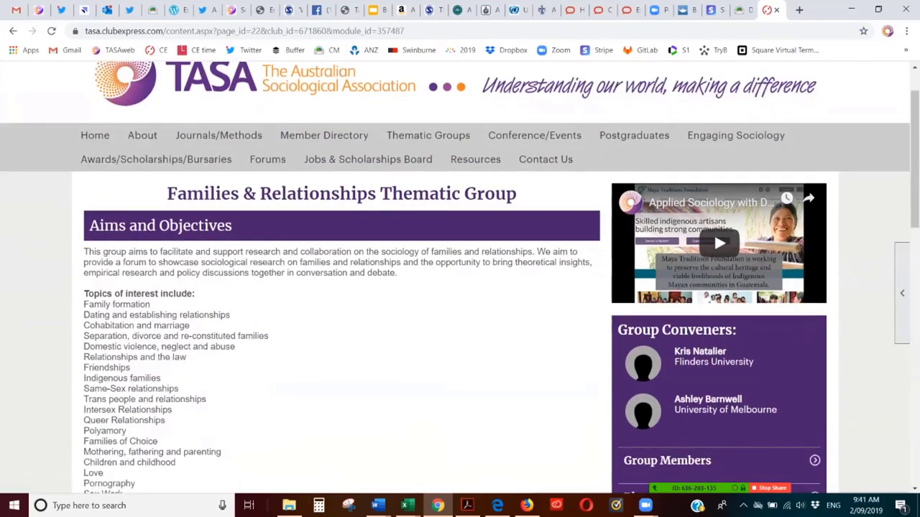
pyautogui.scroll(-2, 460, 288)
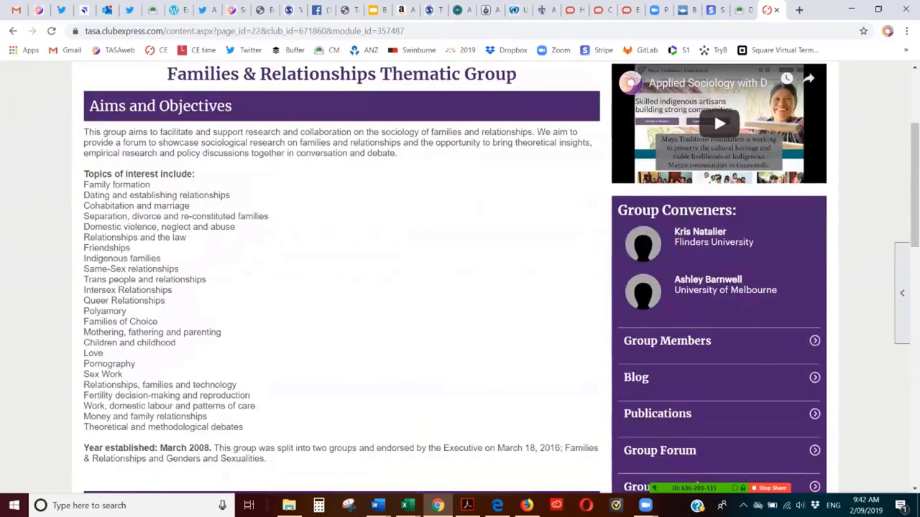
# Open the Crime & Governance thematic group page and look over its aims, events and group links.
pyautogui.scroll(3, 431, 216)
pyautogui.moveTo(428, 194)
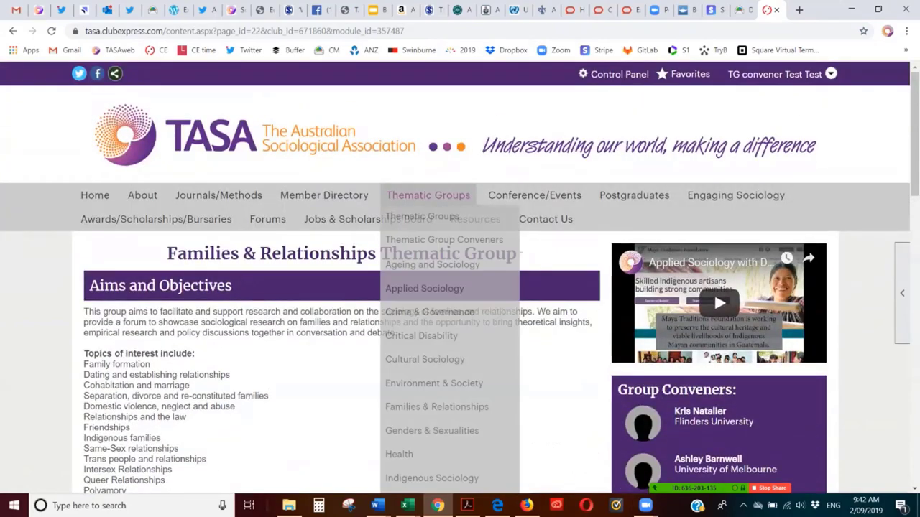
pyautogui.click(429, 312)
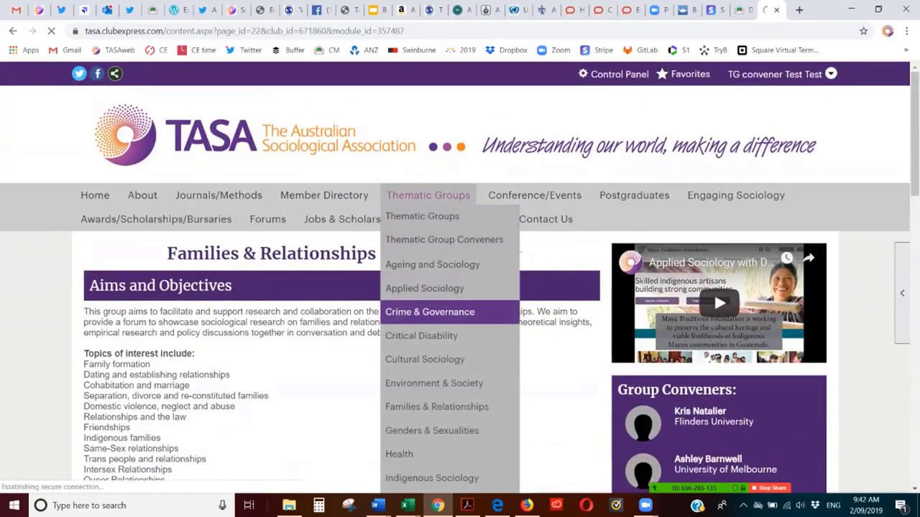
pyautogui.scroll(-3, 719, 122)
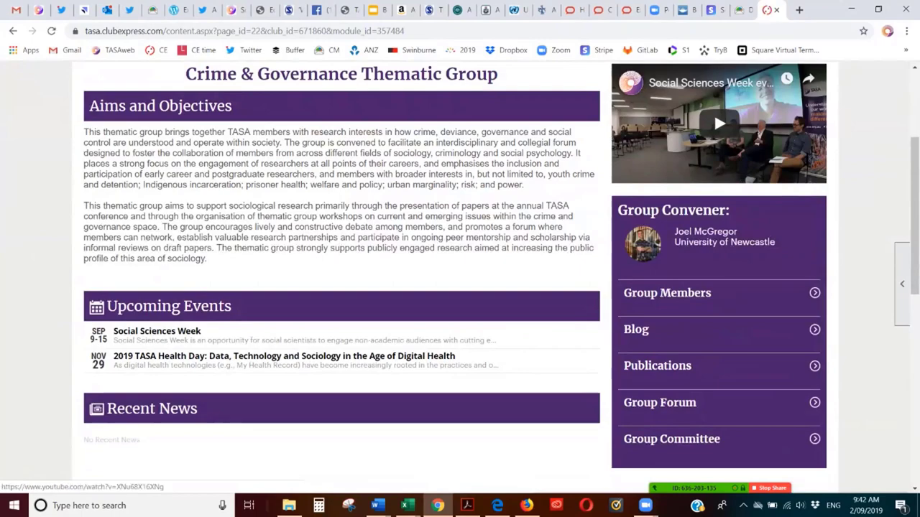
# Check the Families & Relationships page's tools for an Edit option and compare them with the Applied Sociology thematic group page.
pyautogui.scroll(3, 460, 273)
pyautogui.moveTo(428, 194)
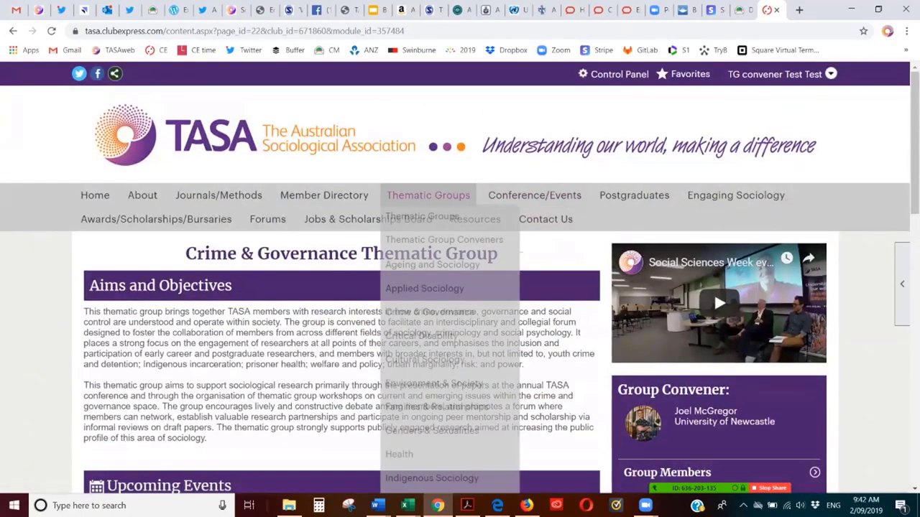
pyautogui.scroll(-1, 431, 205)
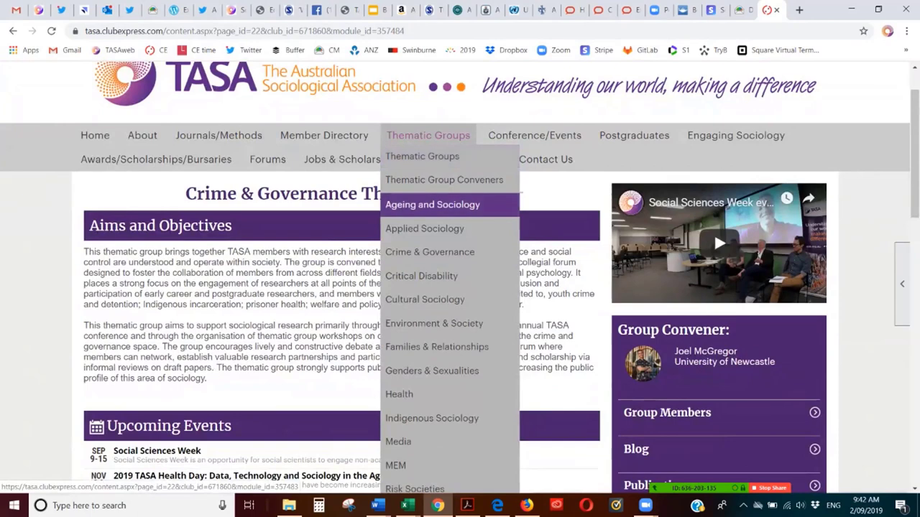
pyautogui.click(436, 346)
pyautogui.moveTo(902, 283)
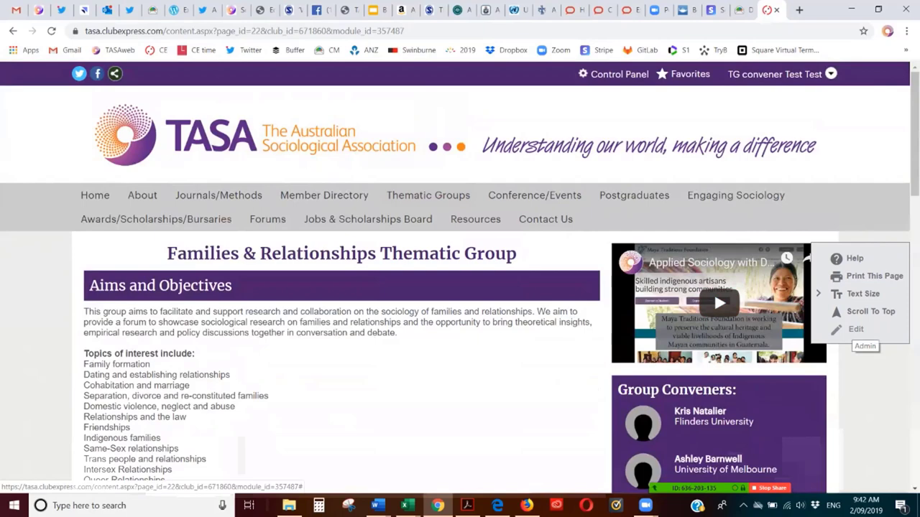
pyautogui.moveTo(428, 196)
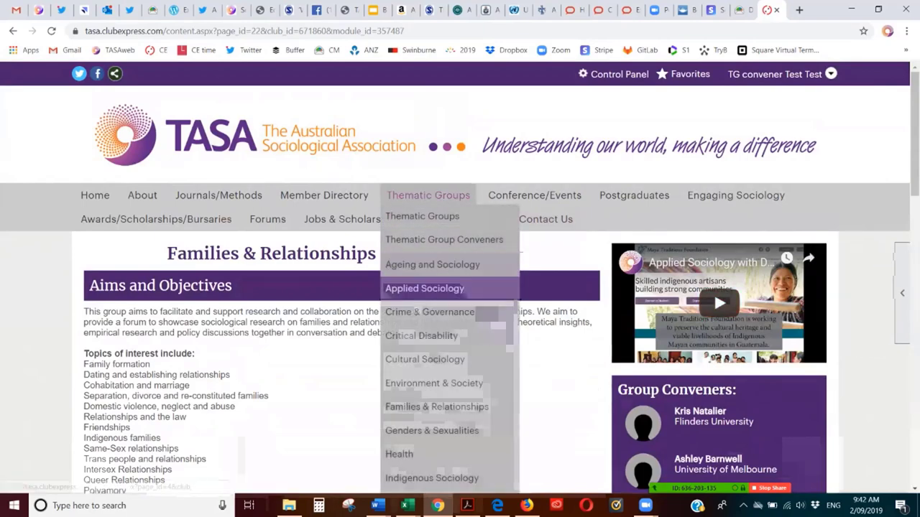
pyautogui.click(424, 288)
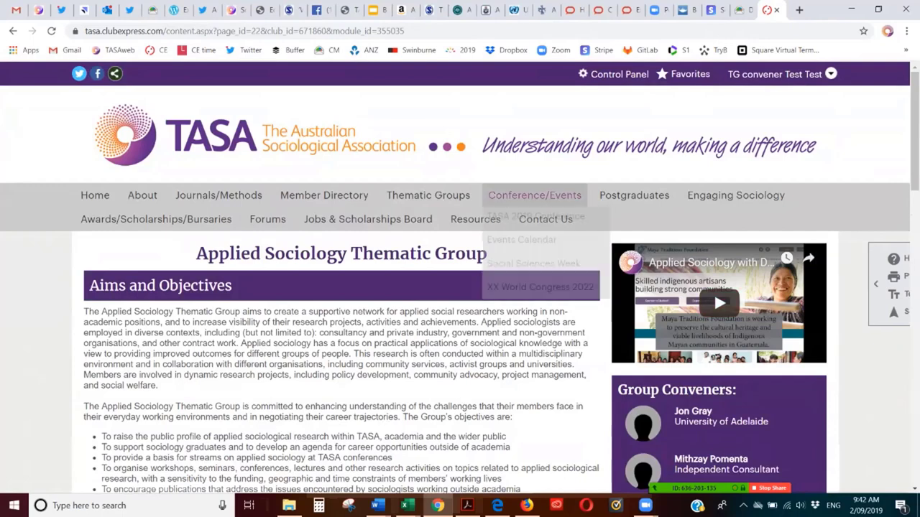
# Open the Families & Relationships page for editing and read the instructions and page content in the editor.
pyautogui.moveTo(429, 195)
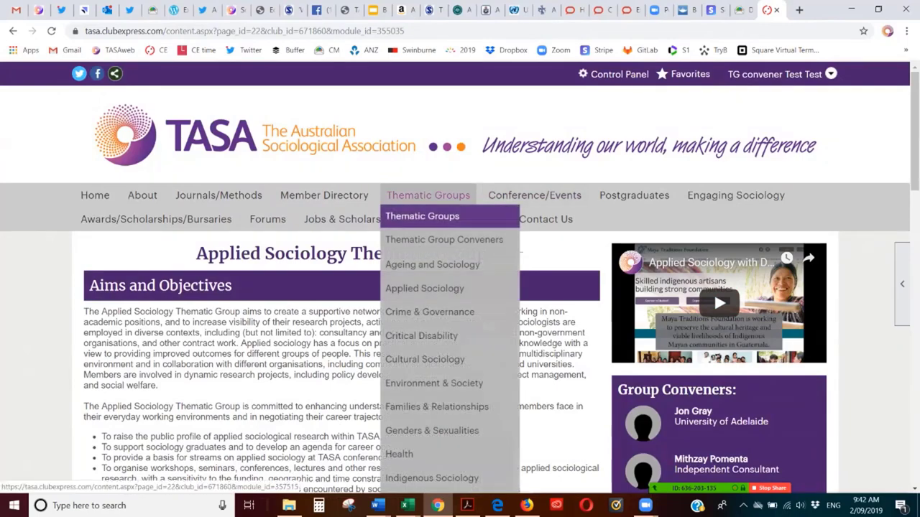
pyautogui.scroll(-1, 431, 240)
pyautogui.click(436, 346)
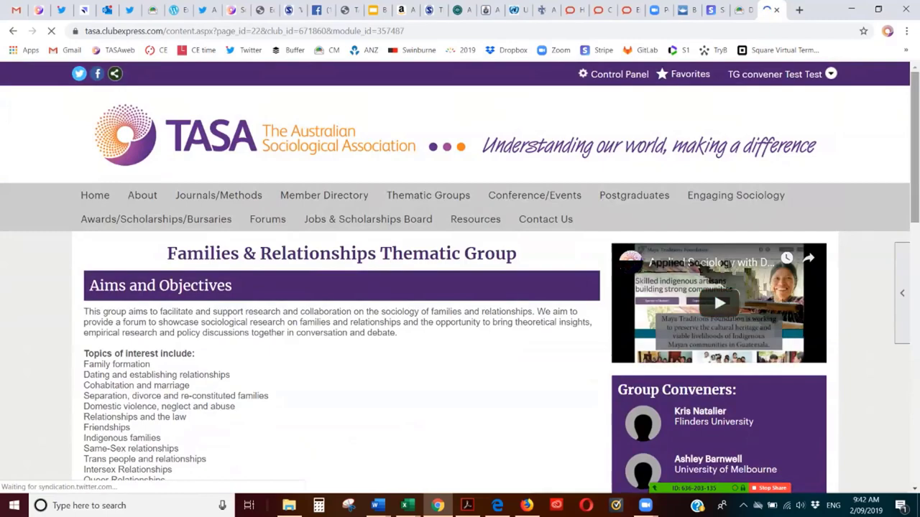
pyautogui.scroll(-2, 460, 275)
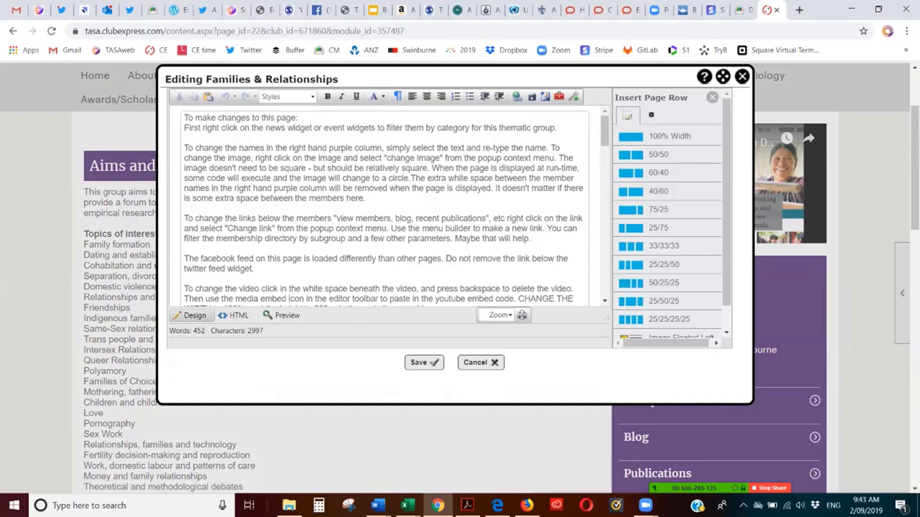
pyautogui.scroll(-1, 384, 208)
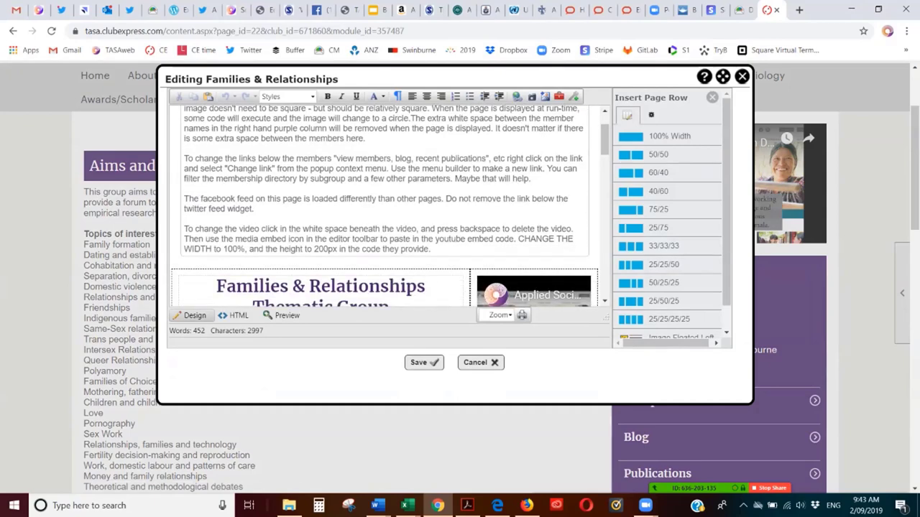
pyautogui.scroll(-1, 390, 206)
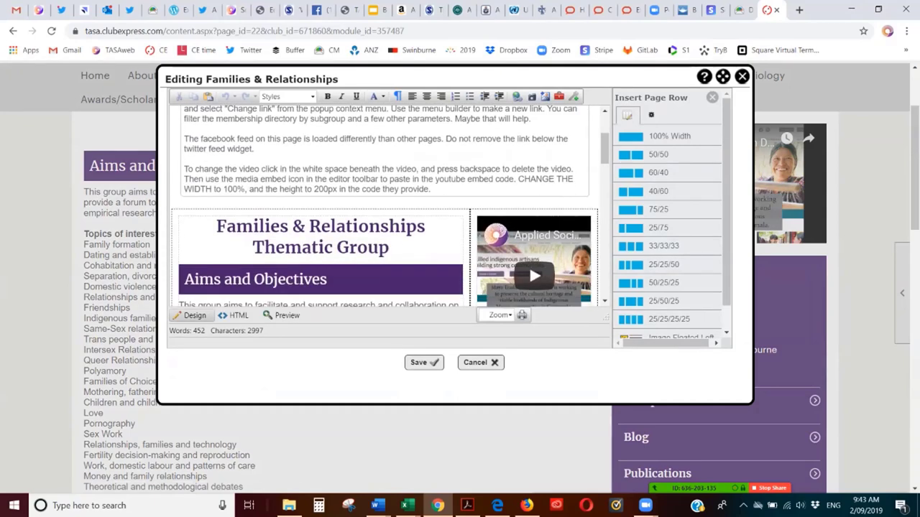
pyautogui.scroll(-1, 384, 206)
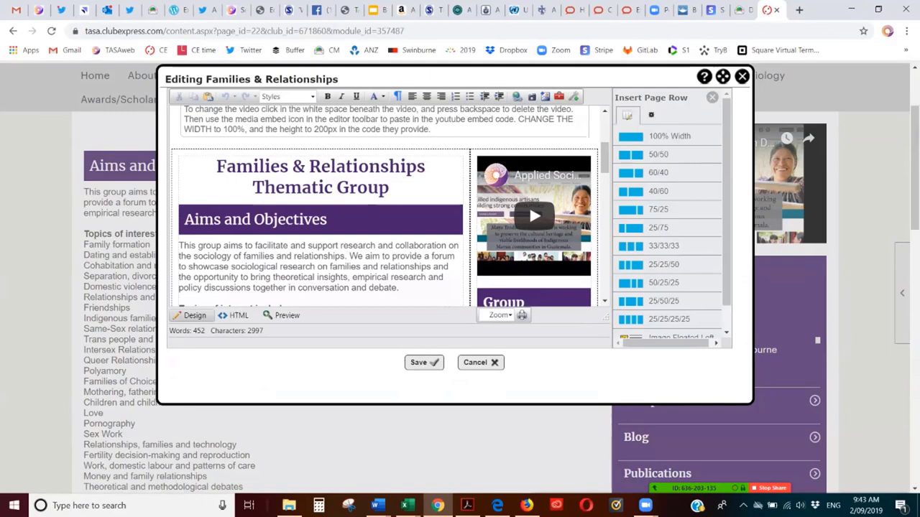
pyautogui.scroll(-1, 385, 207)
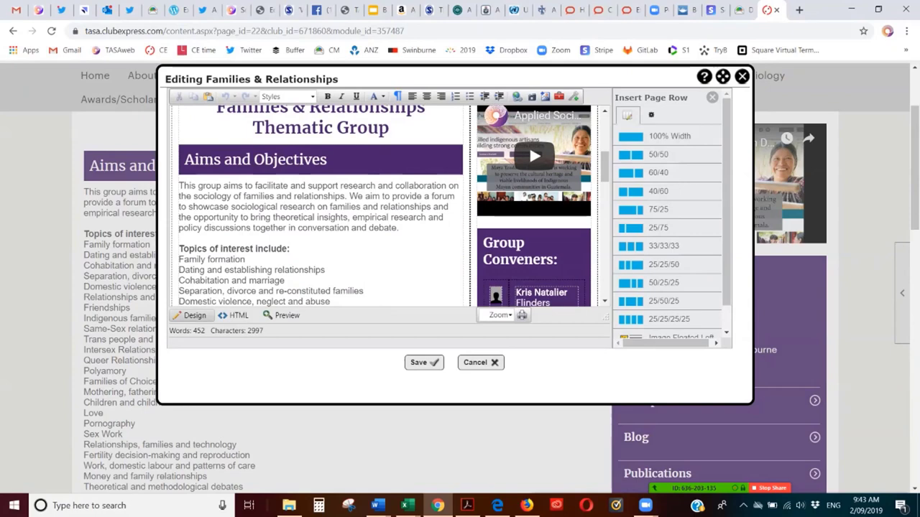
# Add filler text to the introductory paragraph under Aims and Objectives and delete it again.
pyautogui.click(211, 186)
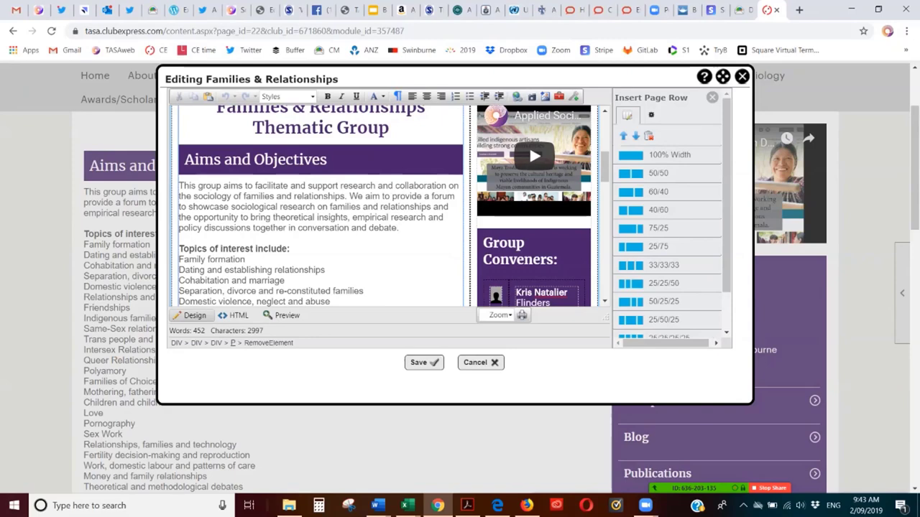
pyautogui.write('ffffff')
pyautogui.hotkey('ctrl', 'shift', 'Left')
pyautogui.press('BackSpace')
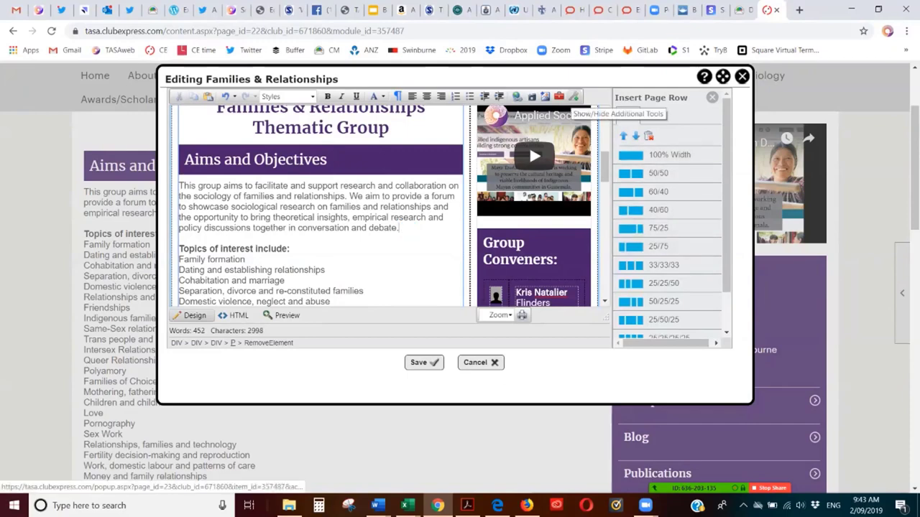
# Show the editor's additional tools, review the editable page content down to the group conveners, and close the editor.
pyautogui.click(573, 96)
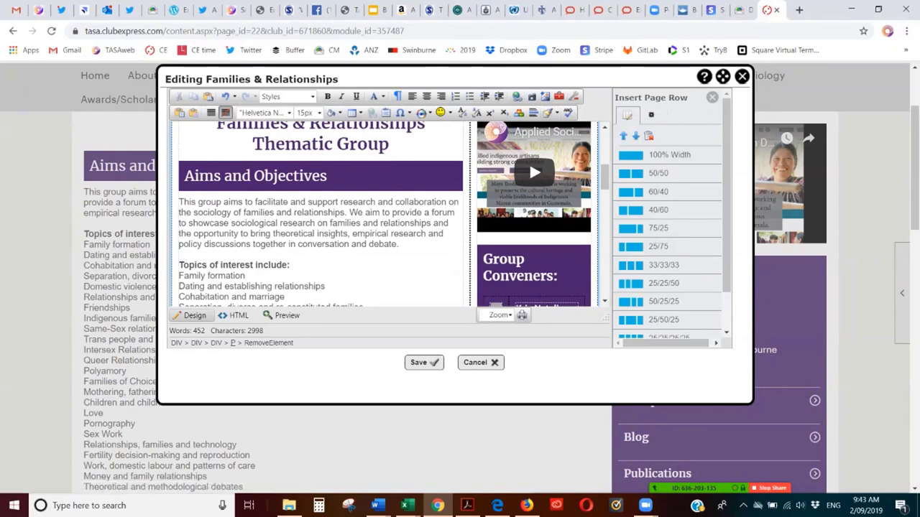
pyautogui.scroll(-5, 388, 216)
pyautogui.scroll(8, 388, 215)
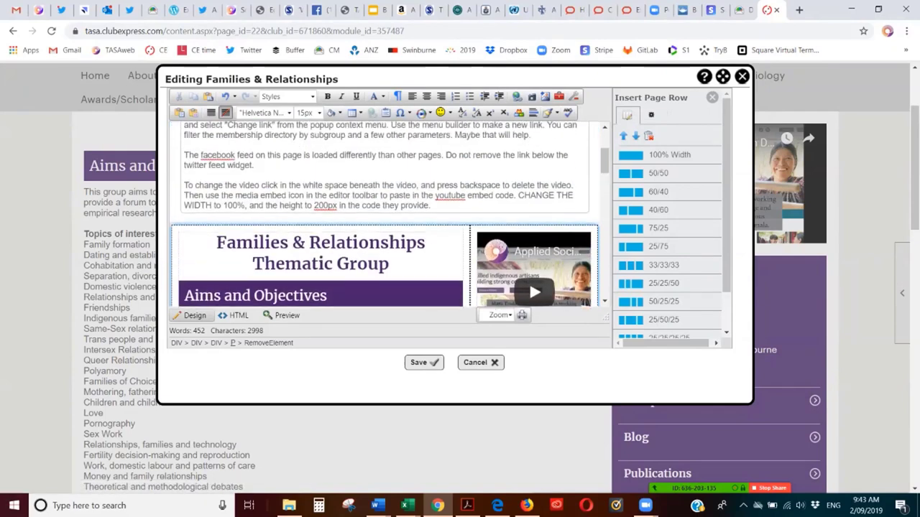
pyautogui.scroll(-3, 388, 216)
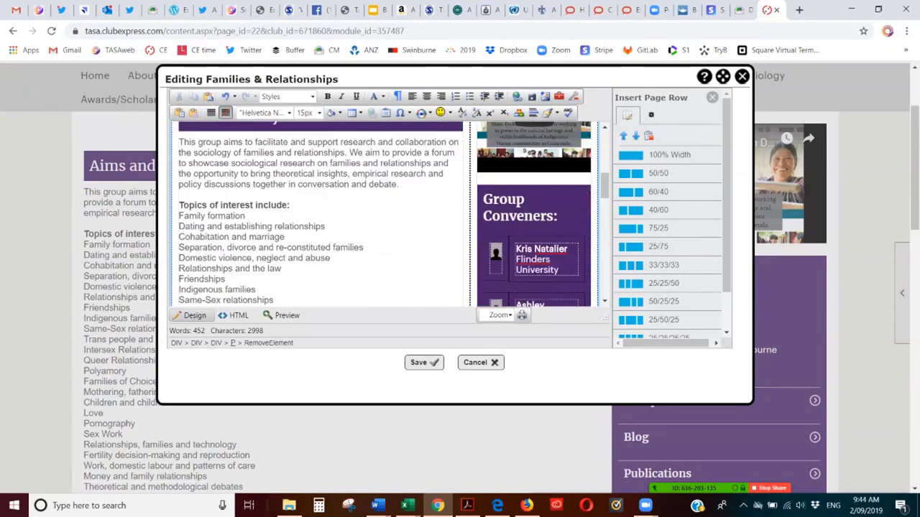
pyautogui.scroll(3, 388, 215)
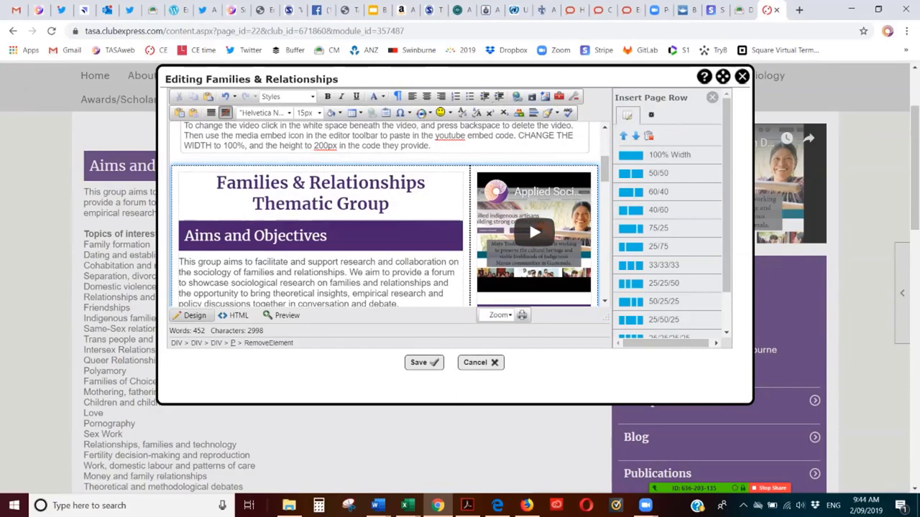
pyautogui.scroll(-5, 388, 215)
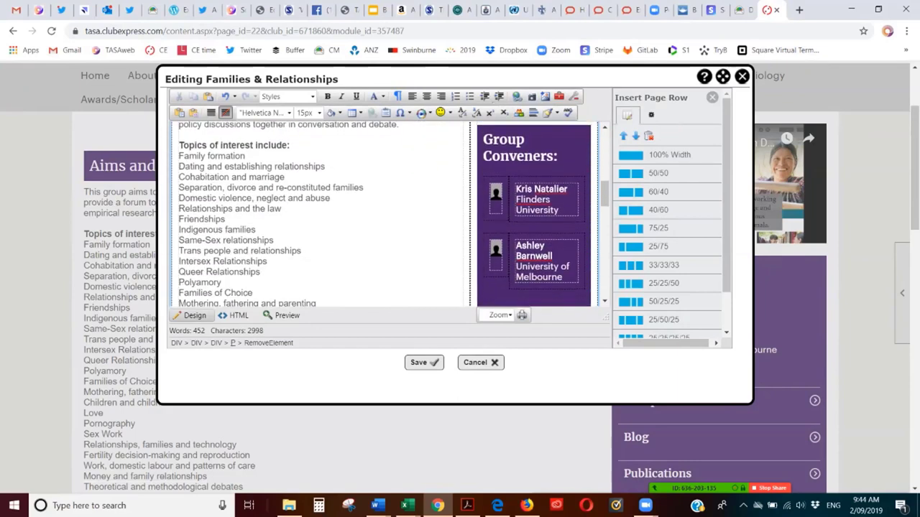
pyautogui.scroll(-6, 388, 215)
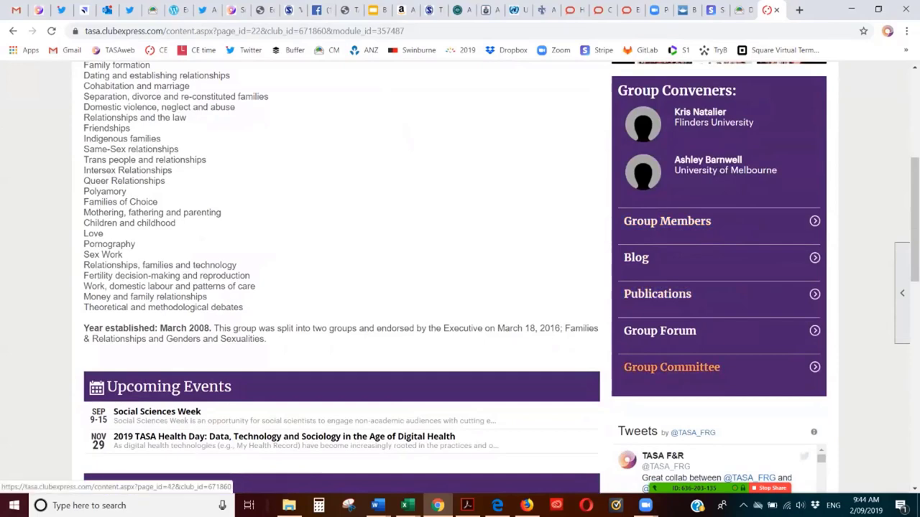
# Open the Group Committee link in a new tab and search the Member Directory for the Families & Relationships thematic group.
pyautogui.middleClick(671, 367)
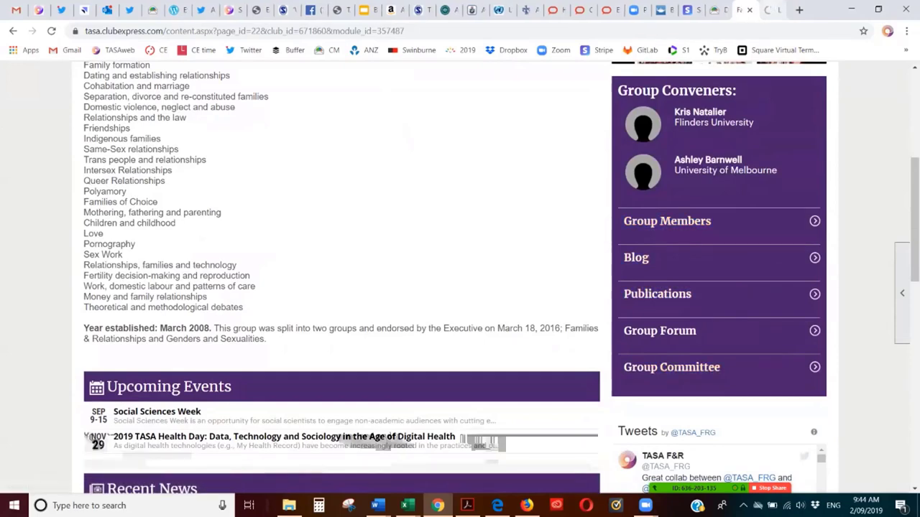
pyautogui.click(767, 10)
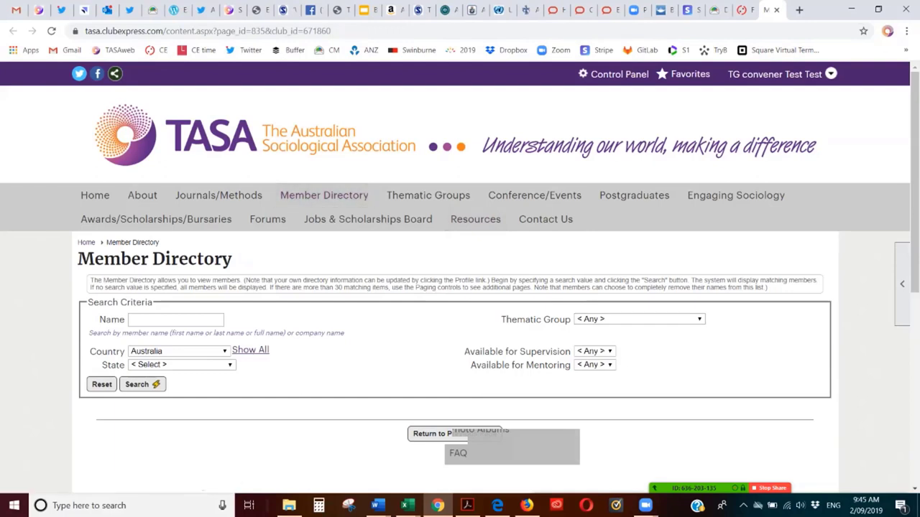
pyautogui.click(638, 319)
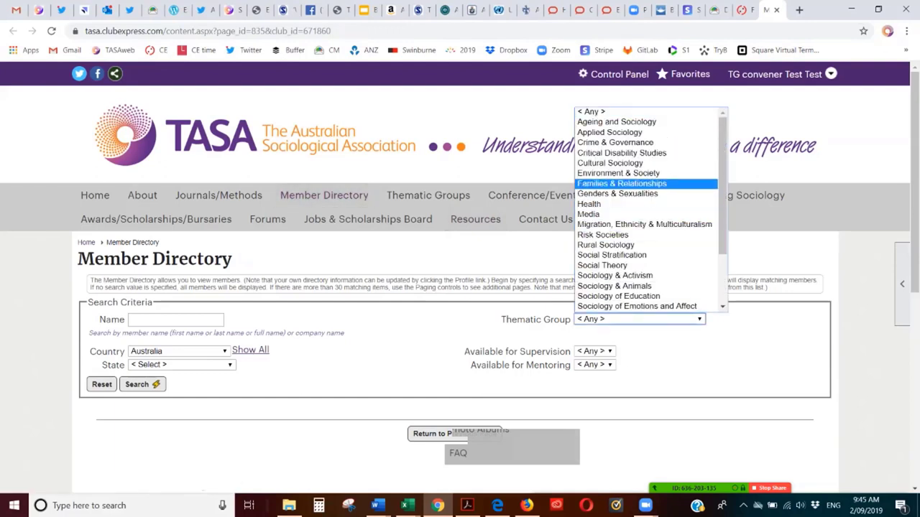
pyautogui.click(622, 183)
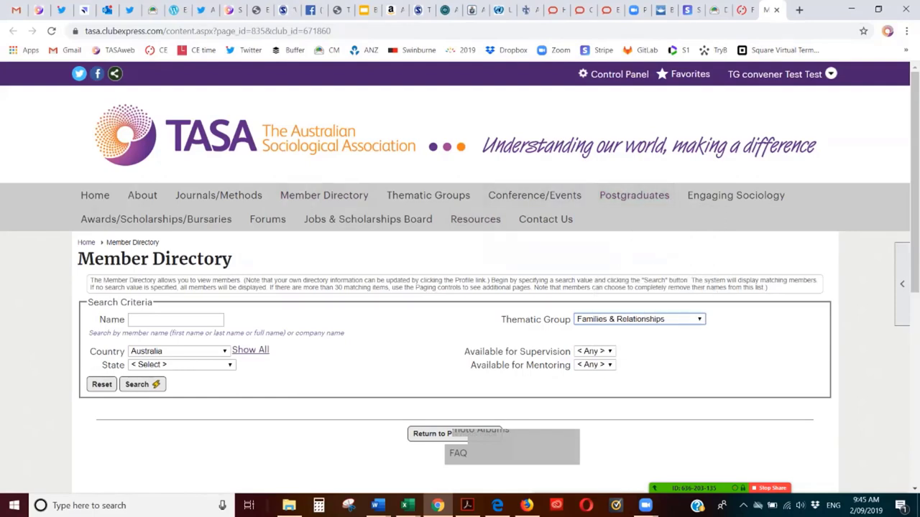
pyautogui.click(142, 384)
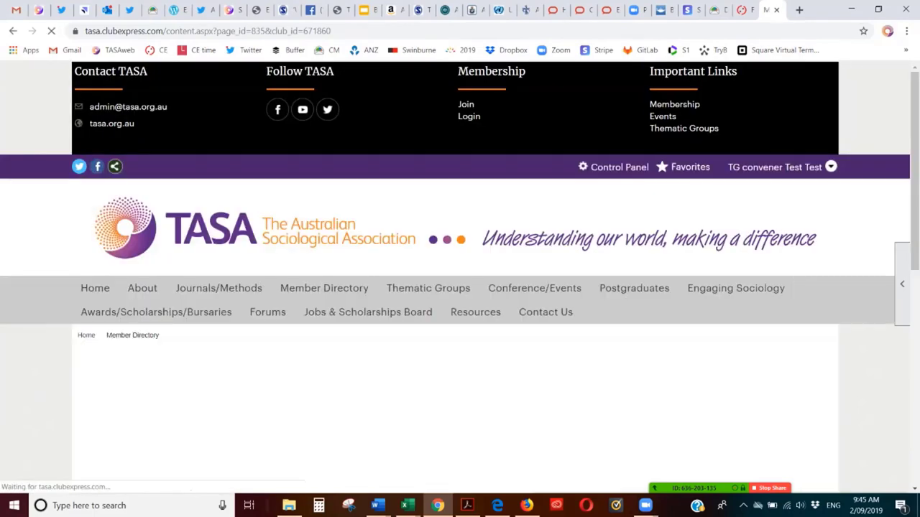
pyautogui.scroll(-2, 371, 171)
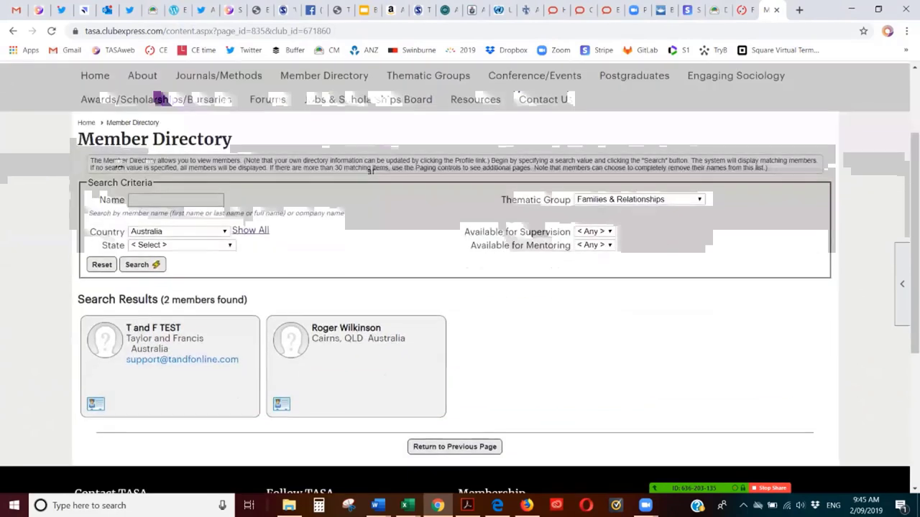
# Open the Document Library Manager from the website admin functions in the Control Panel.
pyautogui.scroll(-2, 371, 171)
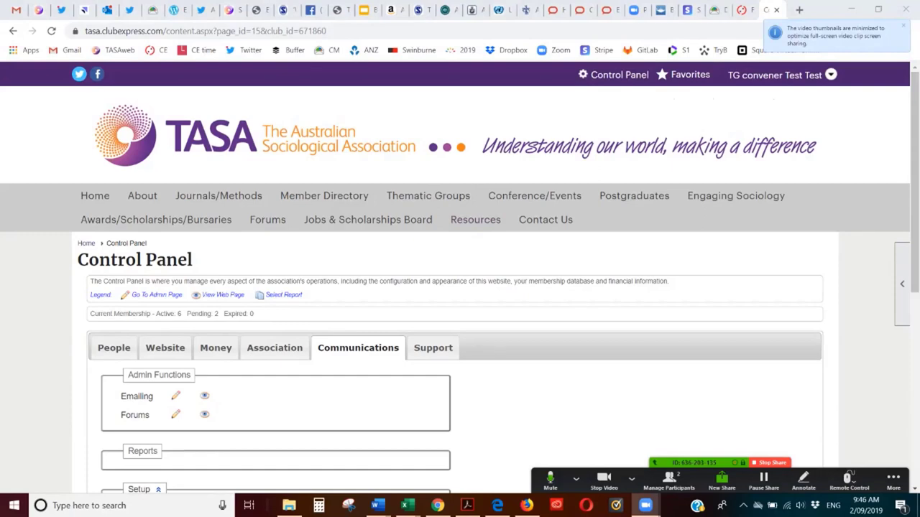
pyautogui.scroll(-1, 166, 295)
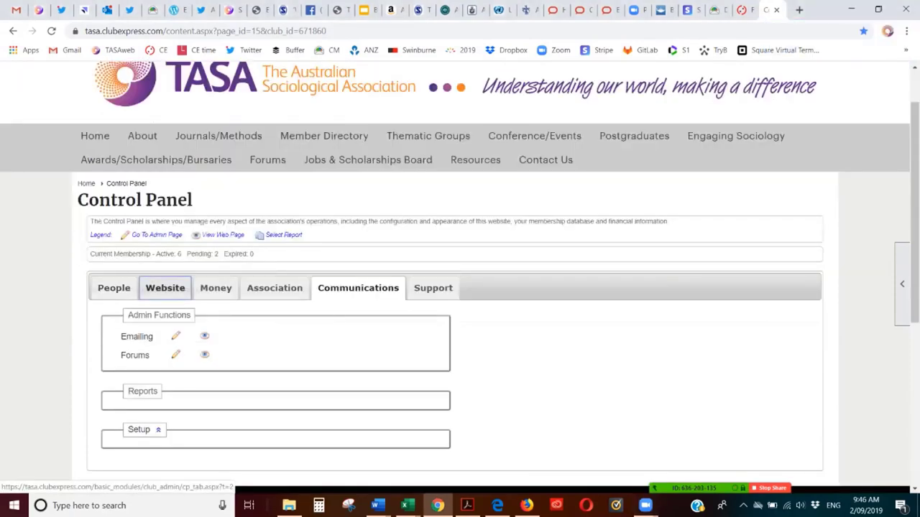
pyautogui.click(165, 287)
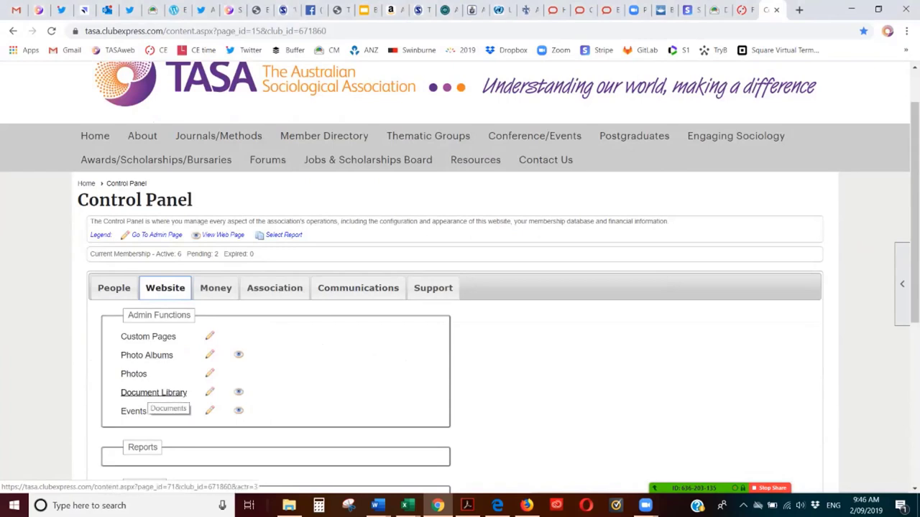
pyautogui.click(154, 393)
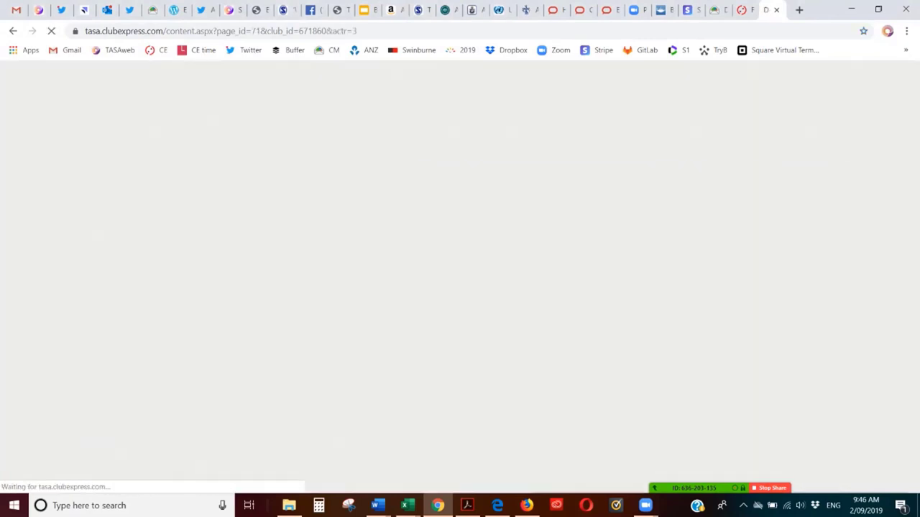
pyautogui.scroll(-1, 383, 213)
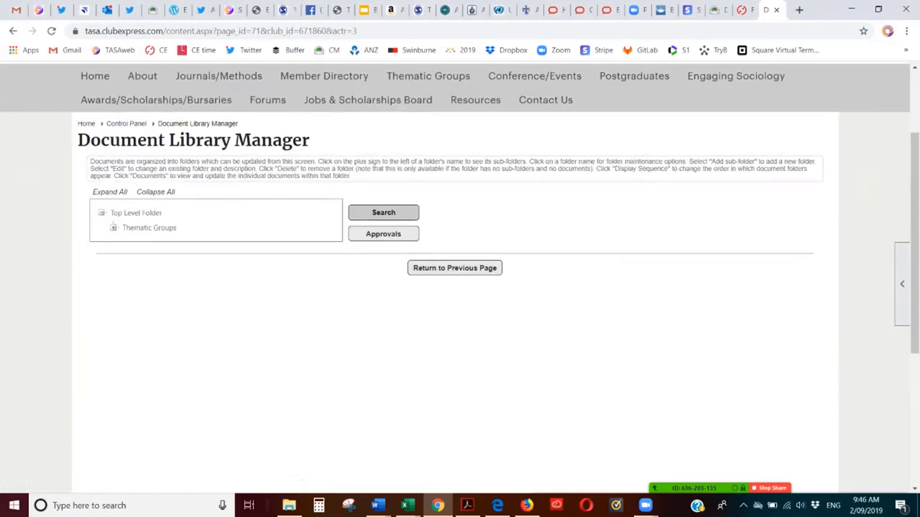
# Expand the Thematic Groups folder, view the documents in Families and Relationships, and return to the folder list.
pyautogui.click(113, 227)
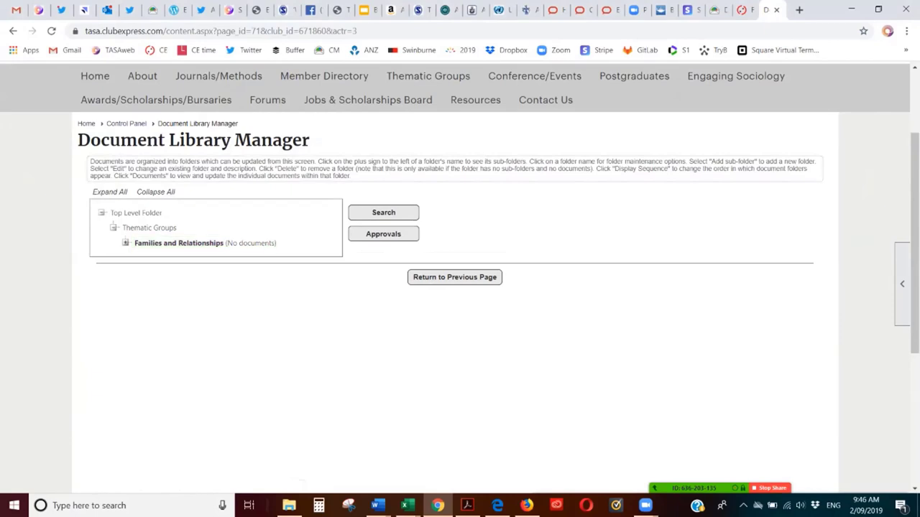
pyautogui.click(179, 243)
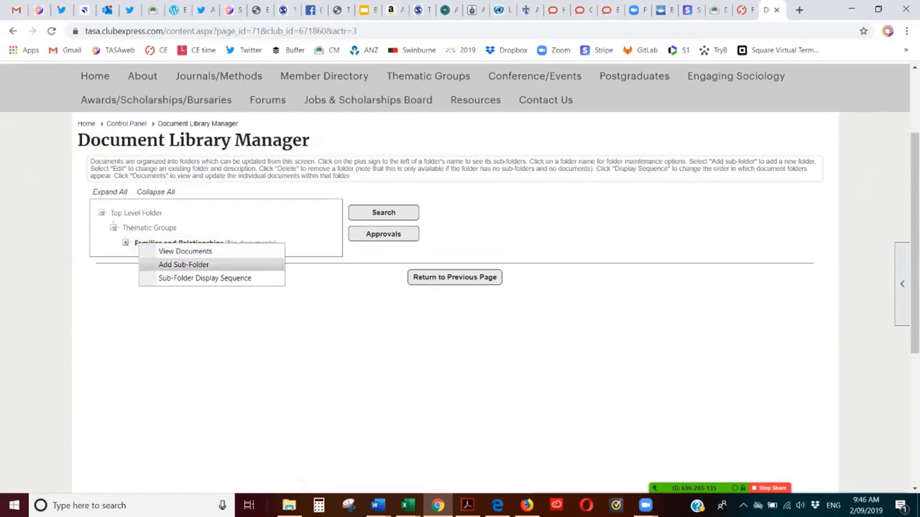
pyautogui.click(184, 252)
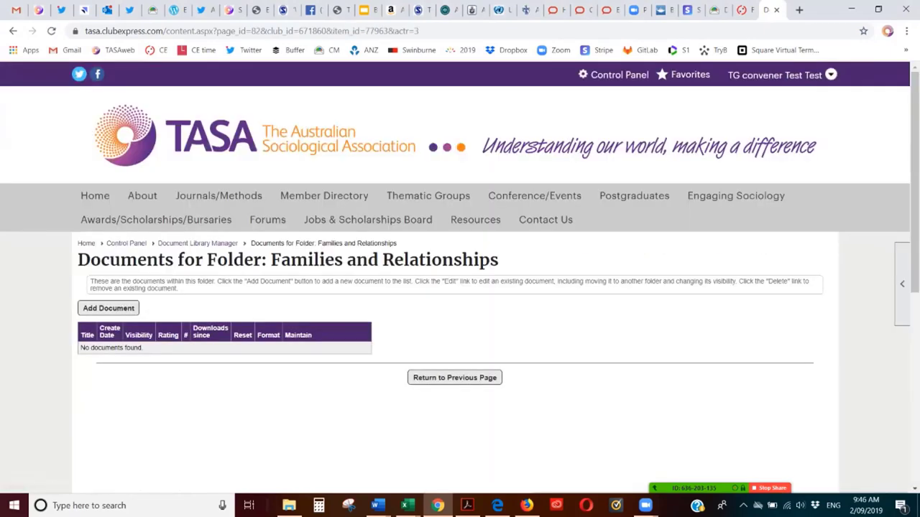
pyautogui.click(454, 378)
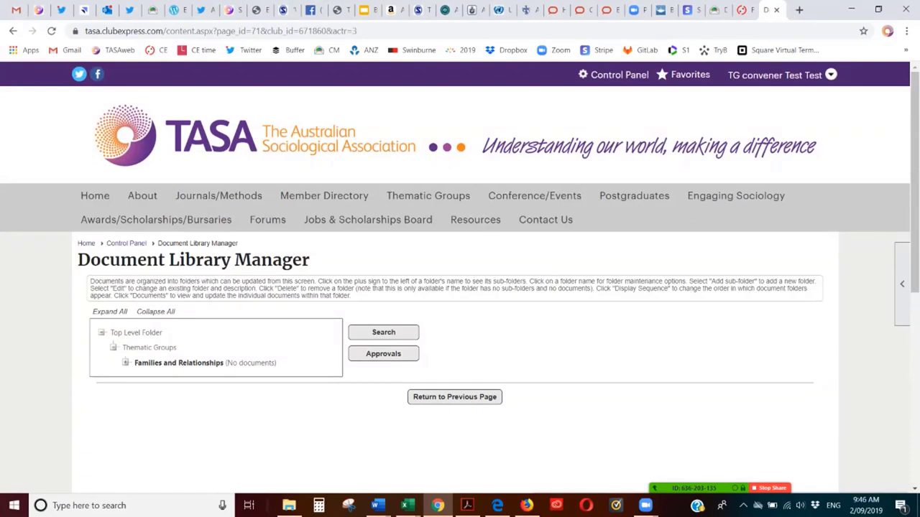
# Add a sub-folder named Funding Applications under Families and Relationships and open its visibility options.
pyautogui.click(179, 362)
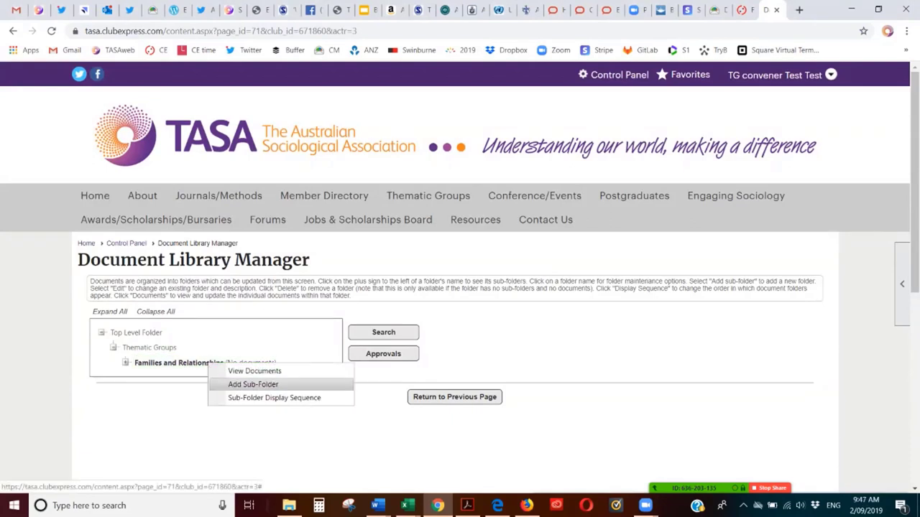
pyautogui.click(253, 384)
pyautogui.write('Funding Applications')
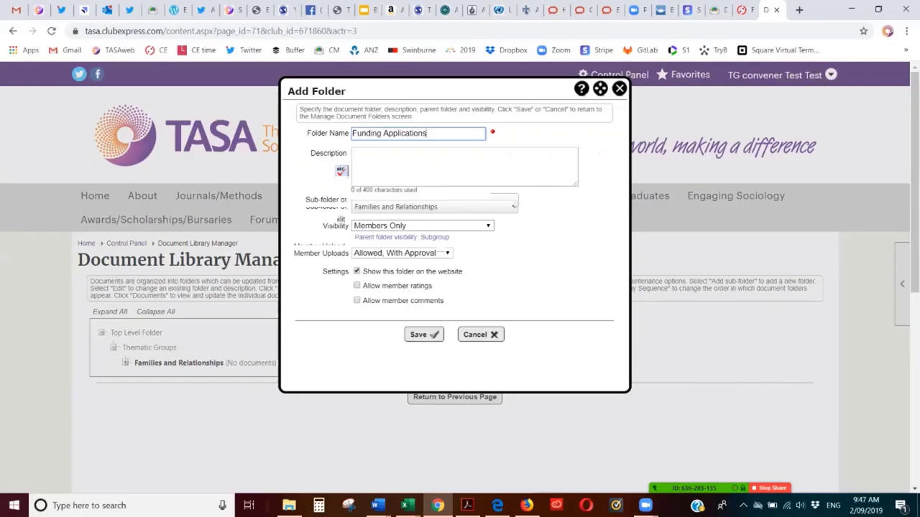
pyautogui.click(422, 226)
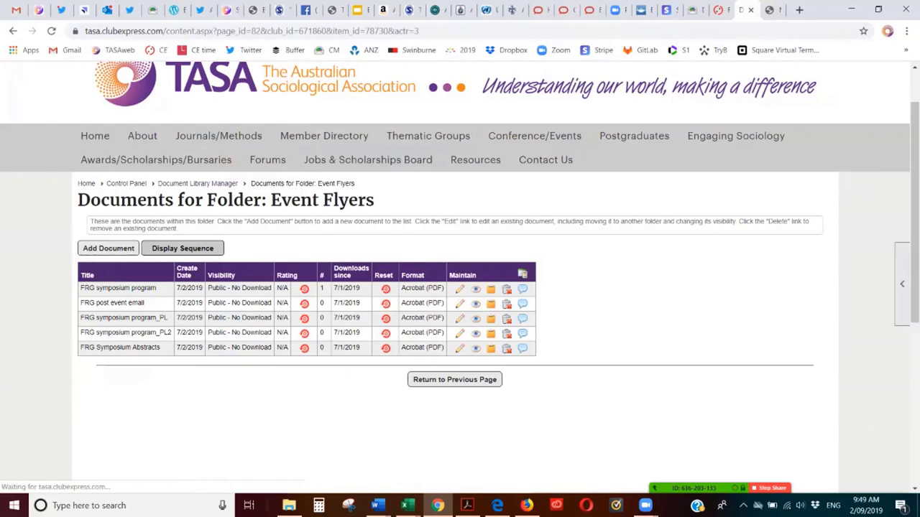
# Try moving FRG Symposium Abstracts to the top of the Event Flyers display sequence, and close the dialog without saving.
pyautogui.click(182, 248)
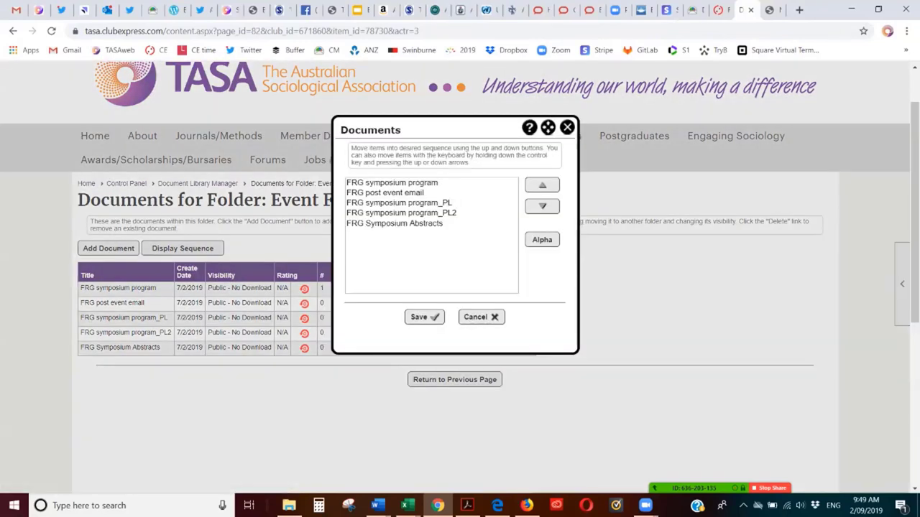
pyautogui.click(393, 223)
pyautogui.click(542, 185)
pyautogui.click(542, 184)
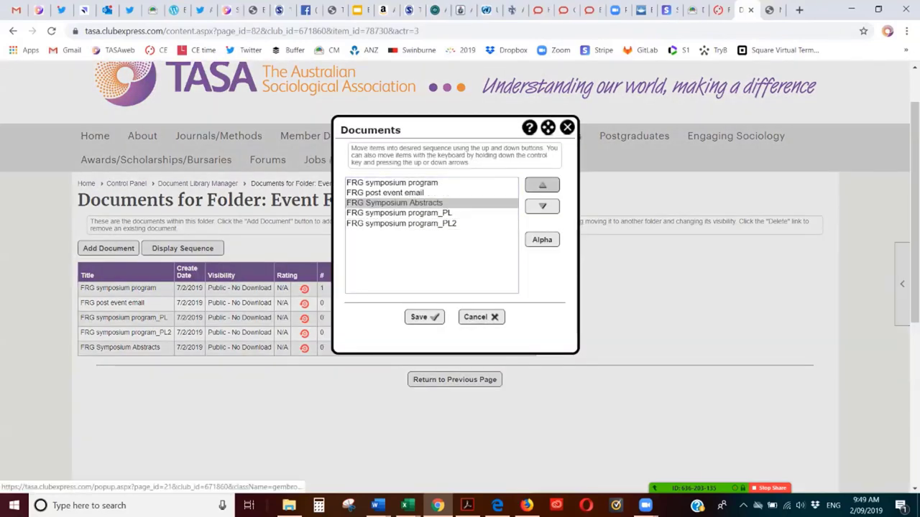
pyautogui.click(542, 185)
pyautogui.click(542, 184)
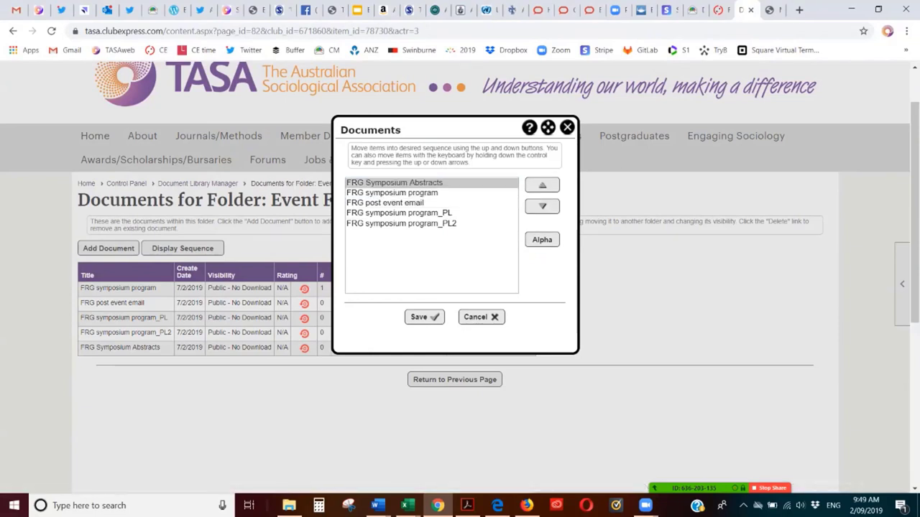
pyautogui.click(567, 127)
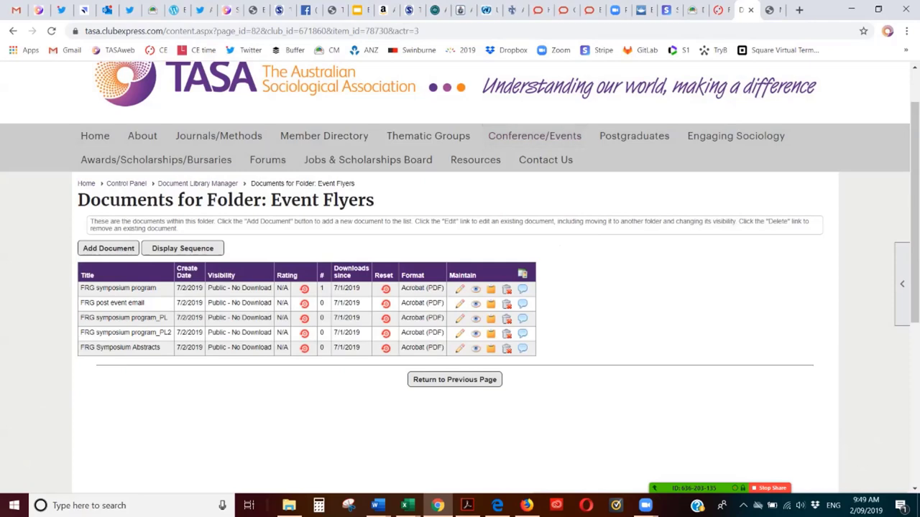
# Leave the Event Flyers folder, open the Document Library that members see, and review its thematic group folders.
pyautogui.click(454, 379)
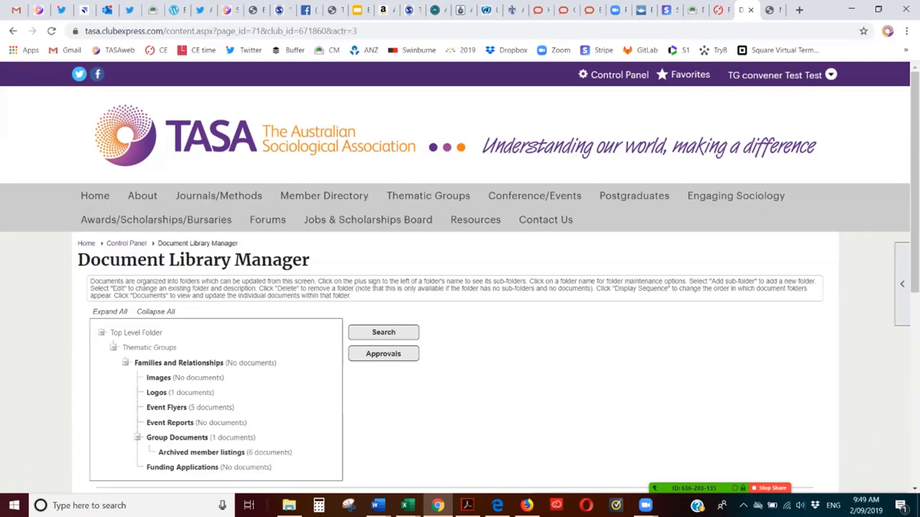
pyautogui.moveTo(475, 220)
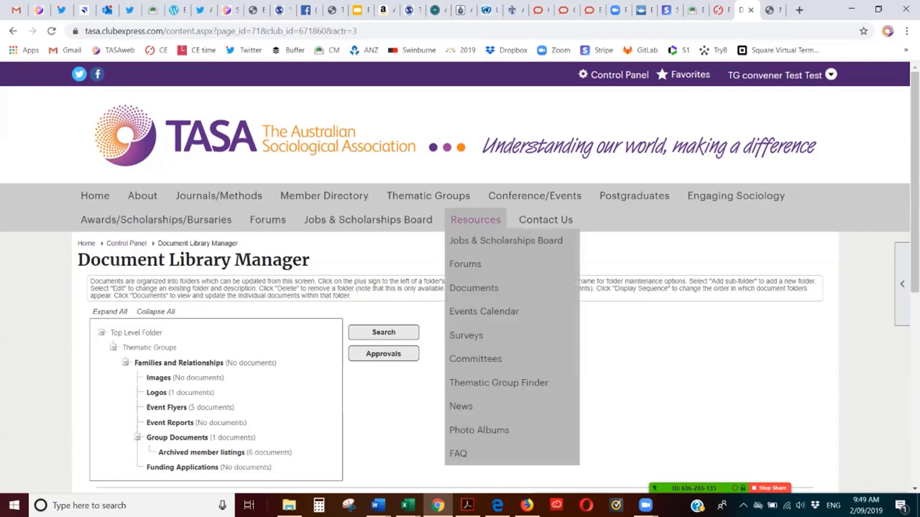
pyautogui.click(474, 288)
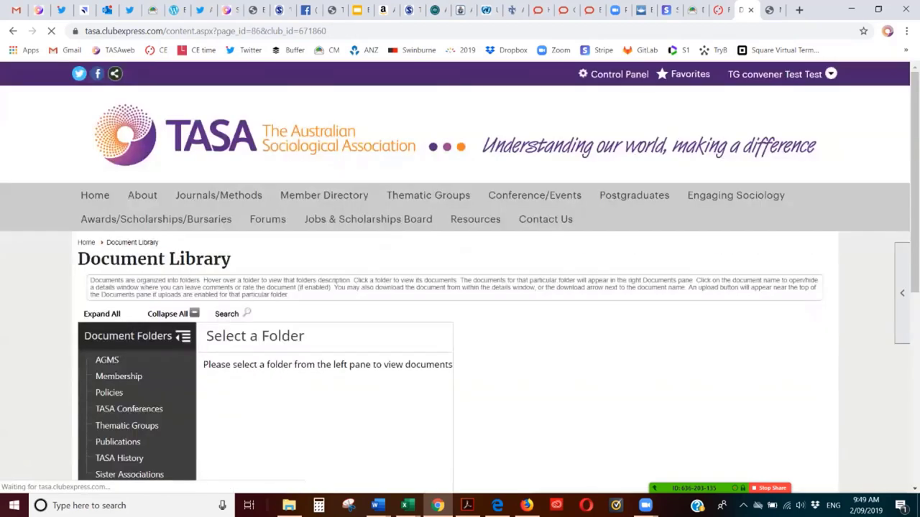
pyautogui.scroll(-3, 460, 287)
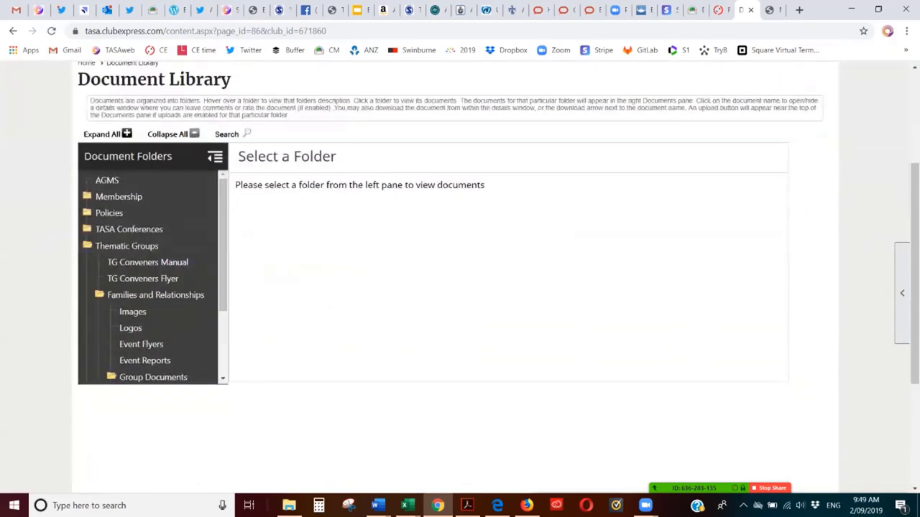
pyautogui.scroll(-2, 151, 276)
pyautogui.scroll(5, 151, 288)
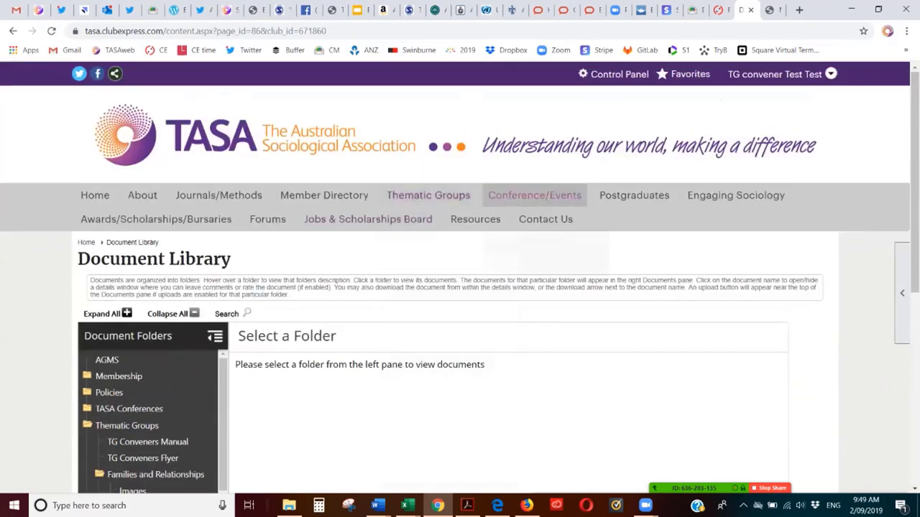
# Reopen the Document Library Manager through the Control Panel and collapse the Families and Relationships and Thematic Groups folders.
pyautogui.click(620, 74)
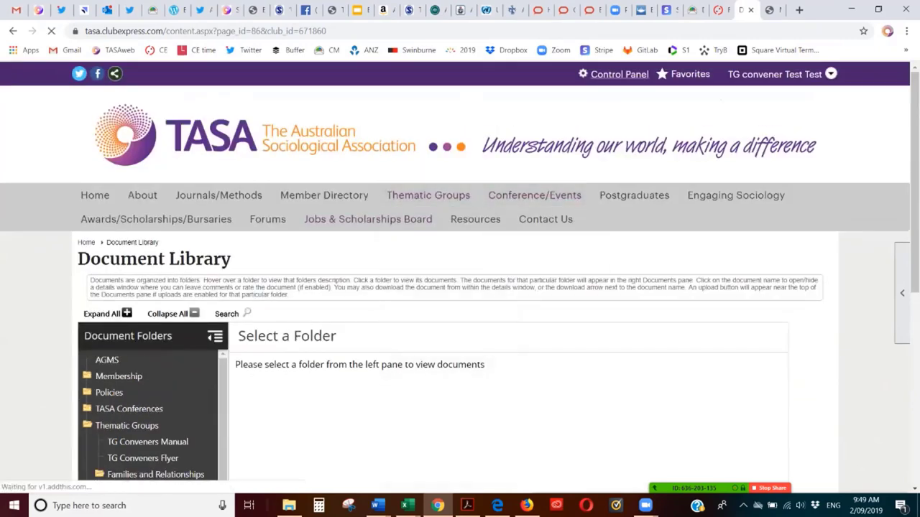
pyautogui.scroll(-2, 445, 288)
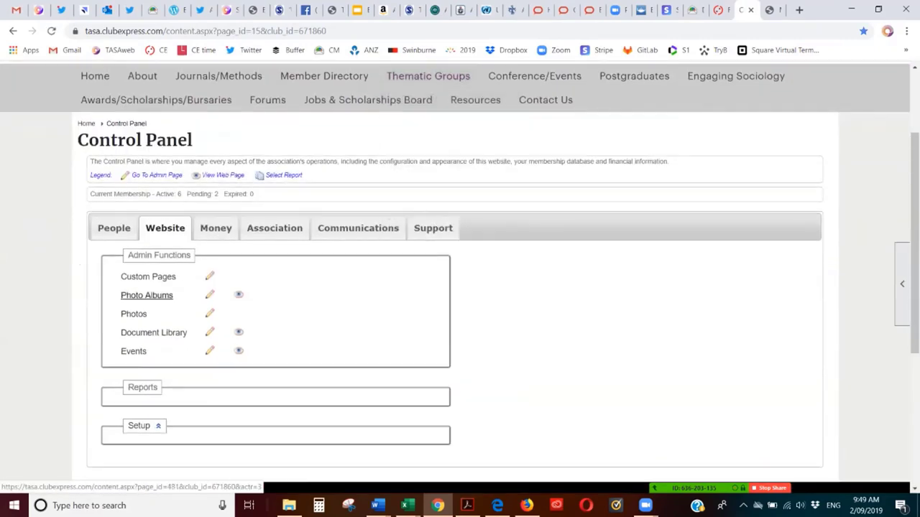
pyautogui.click(154, 340)
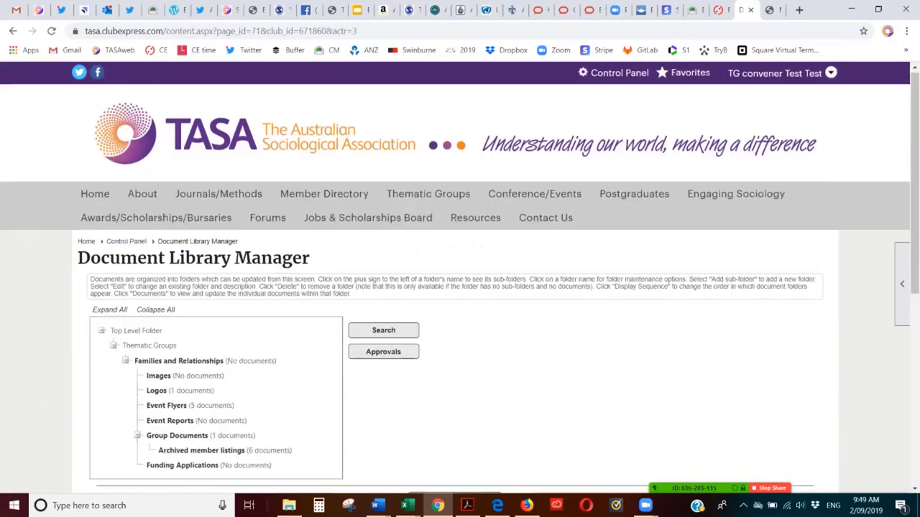
pyautogui.scroll(-2, 150, 230)
pyautogui.click(125, 243)
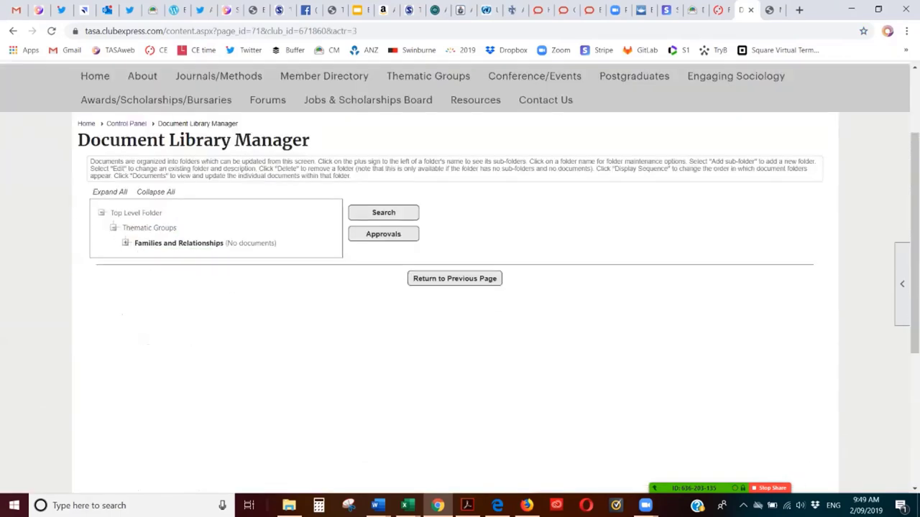
pyautogui.click(113, 227)
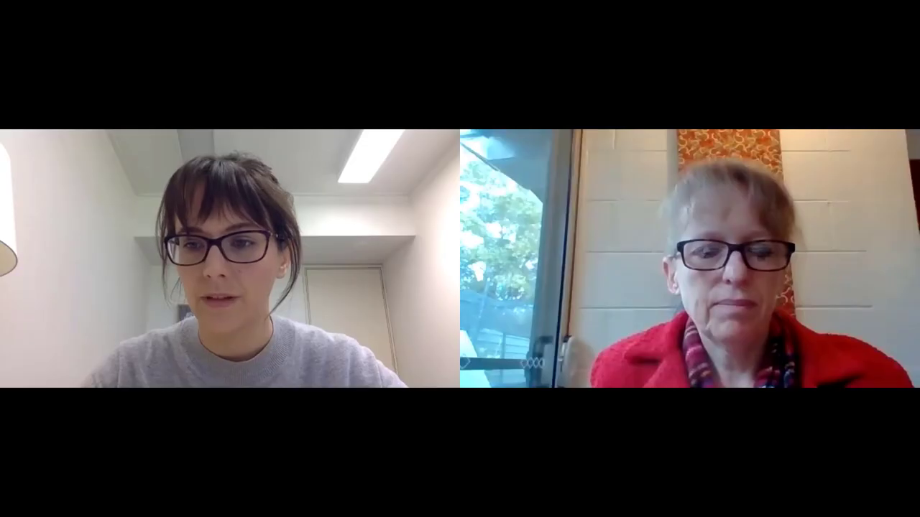